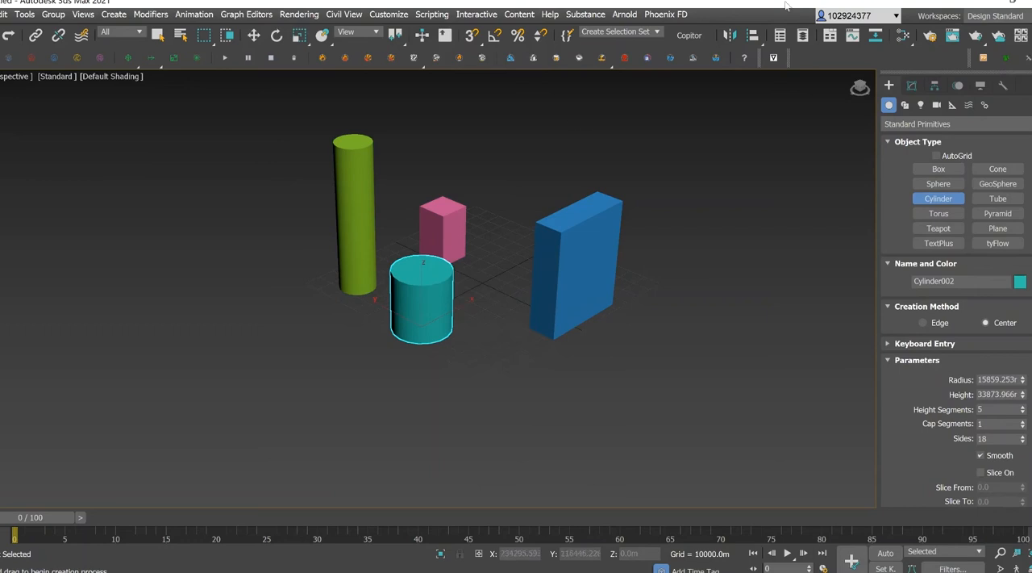
# Select the pink box for modification and set its length segments to 21 and width segments to 29.
pyautogui.click(159, 35)
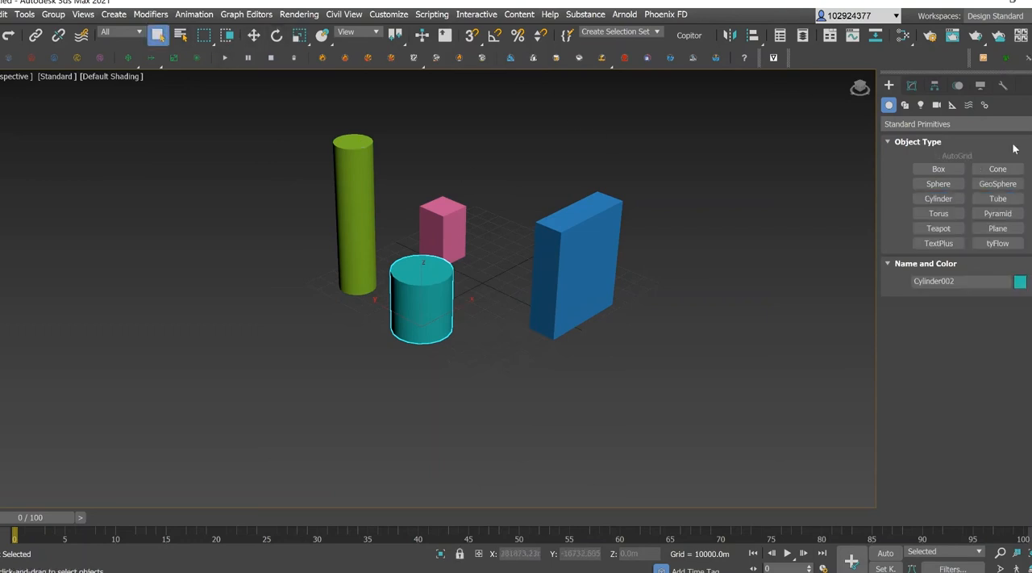
pyautogui.moveTo(861, 88); pyautogui.dragTo(806, 97)
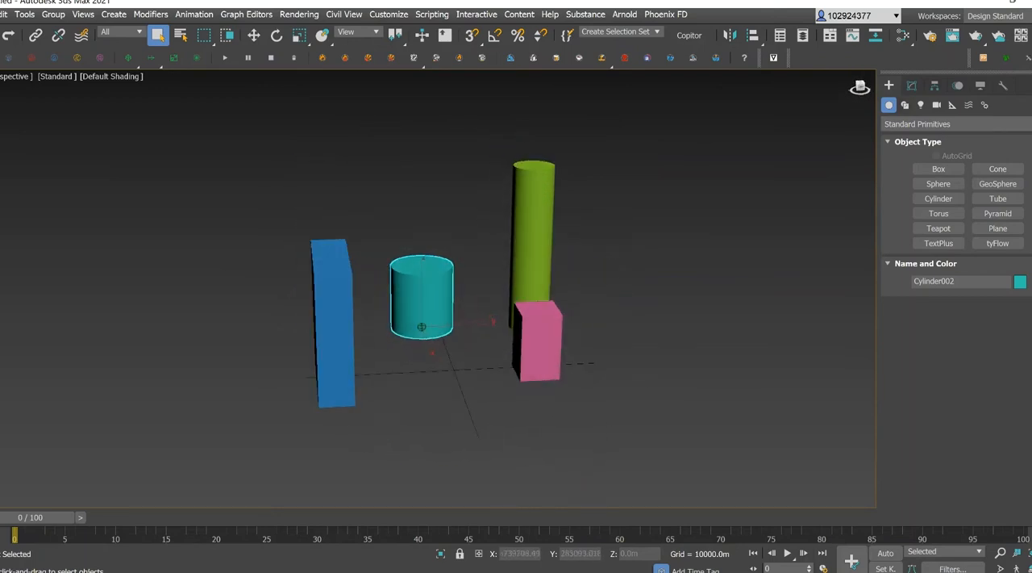
pyautogui.click(520, 367)
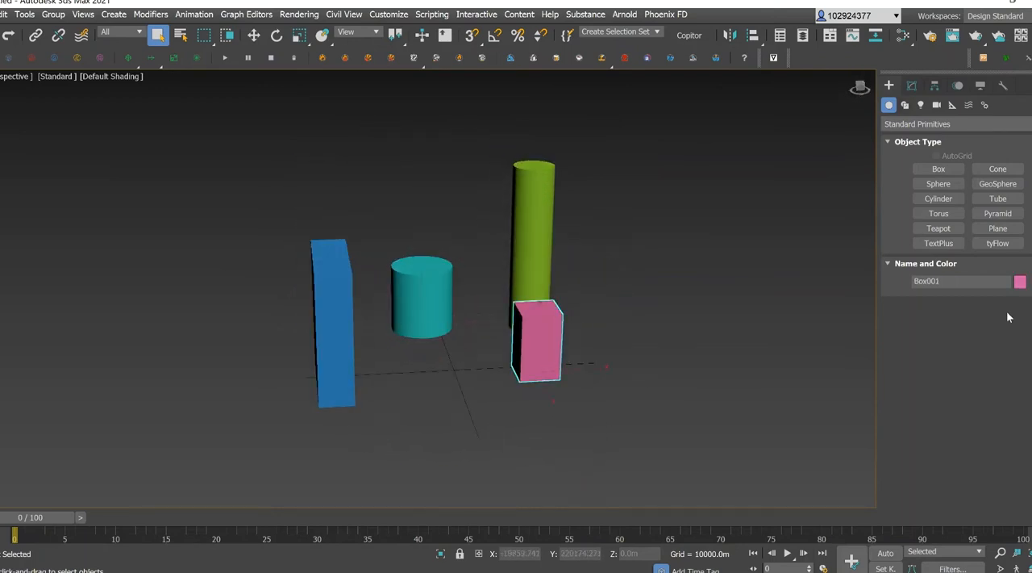
pyautogui.click(912, 85)
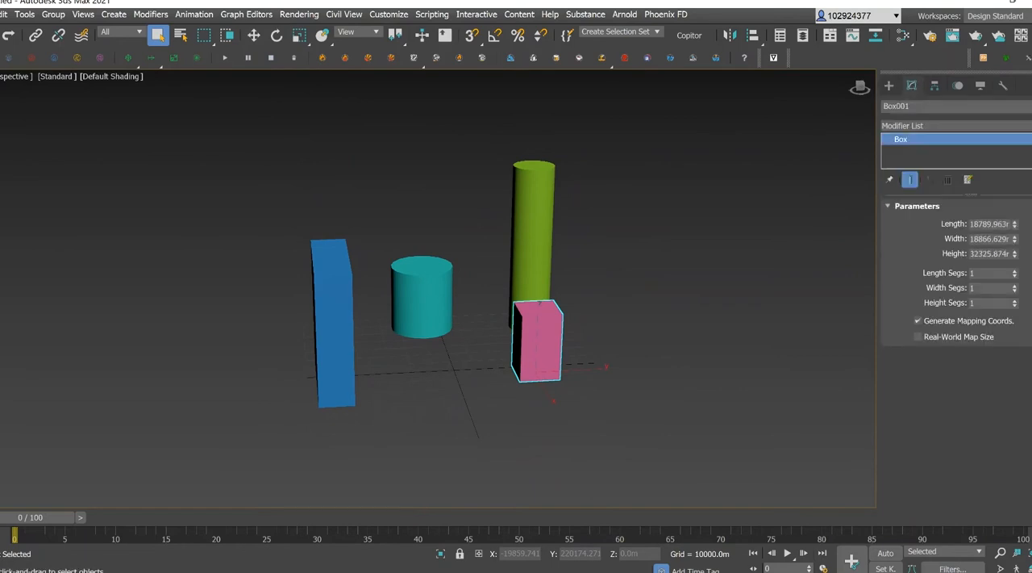
pyautogui.scroll(5, 454, 376)
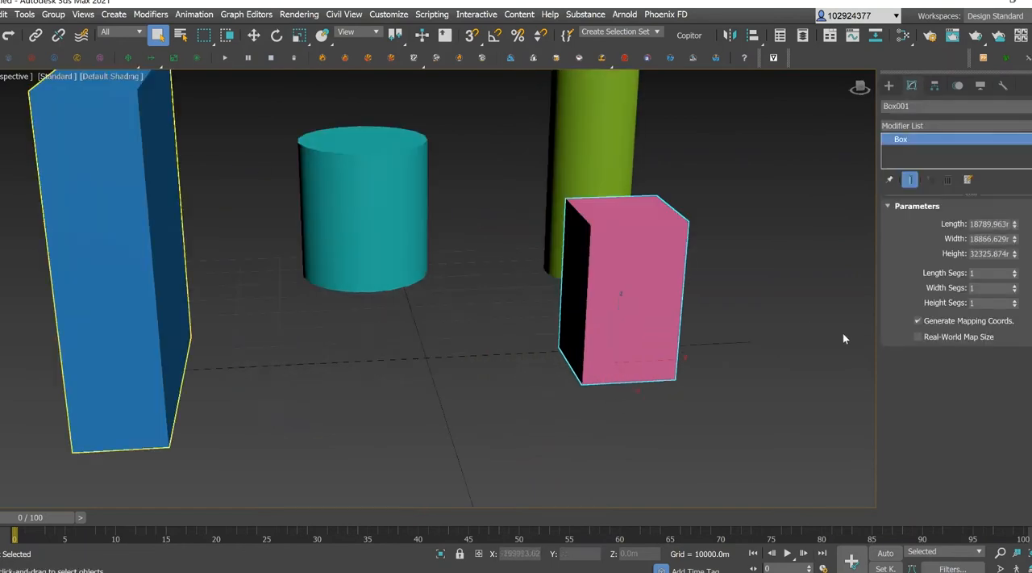
pyautogui.moveTo(1015, 274)
pyautogui.mouseDown()
pyautogui.moveTo(1014, 263)
pyautogui.moveTo(1015, 278)
pyautogui.mouseUp()
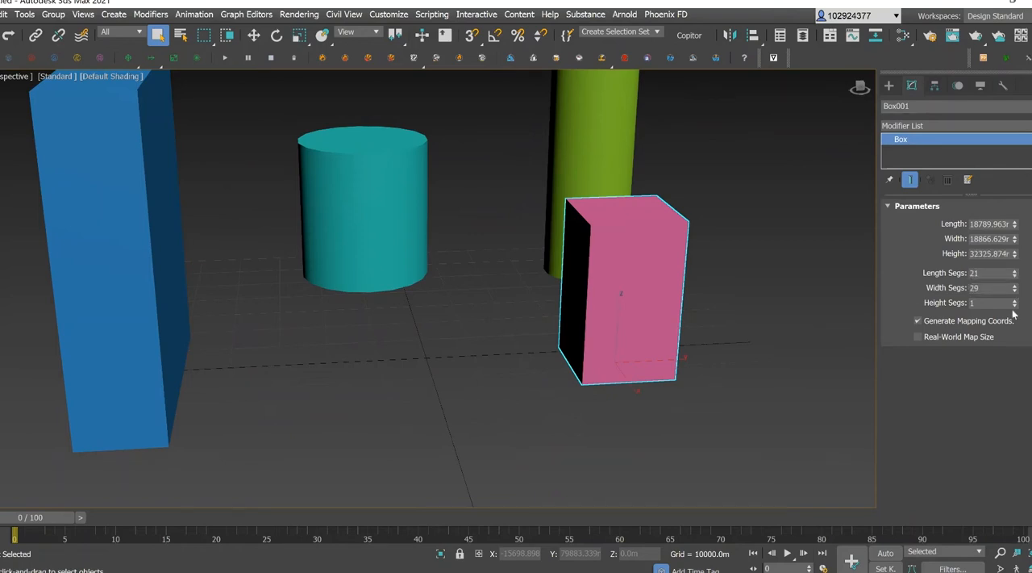
# Display edged faces in the viewport and set the pink box to 17 length, 15 width and 9 height segments.
pyautogui.click(108, 76)
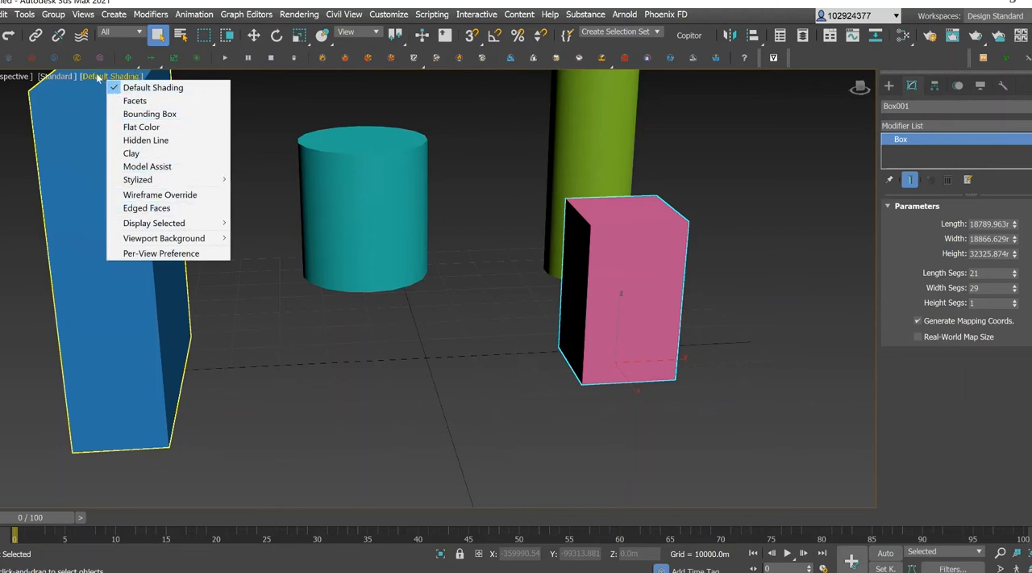
pyautogui.click(146, 208)
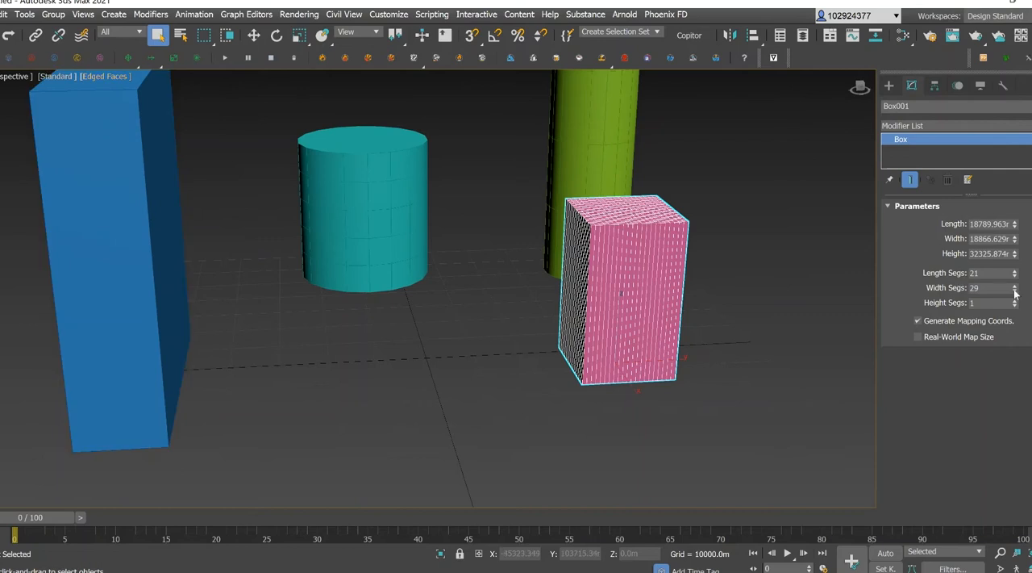
pyautogui.moveTo(1015, 307)
pyautogui.mouseDown()
pyautogui.moveTo(1013, 275)
pyautogui.moveTo(1015, 302)
pyautogui.mouseUp()
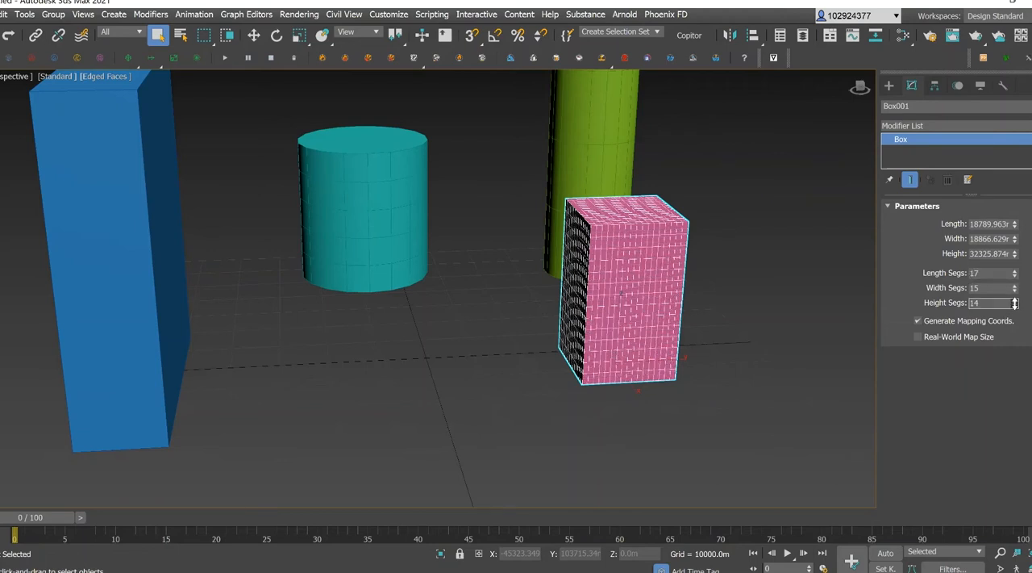
# Subdivide the blue box into 11 length, 19 width and 30 height segments.
pyautogui.click(105, 244)
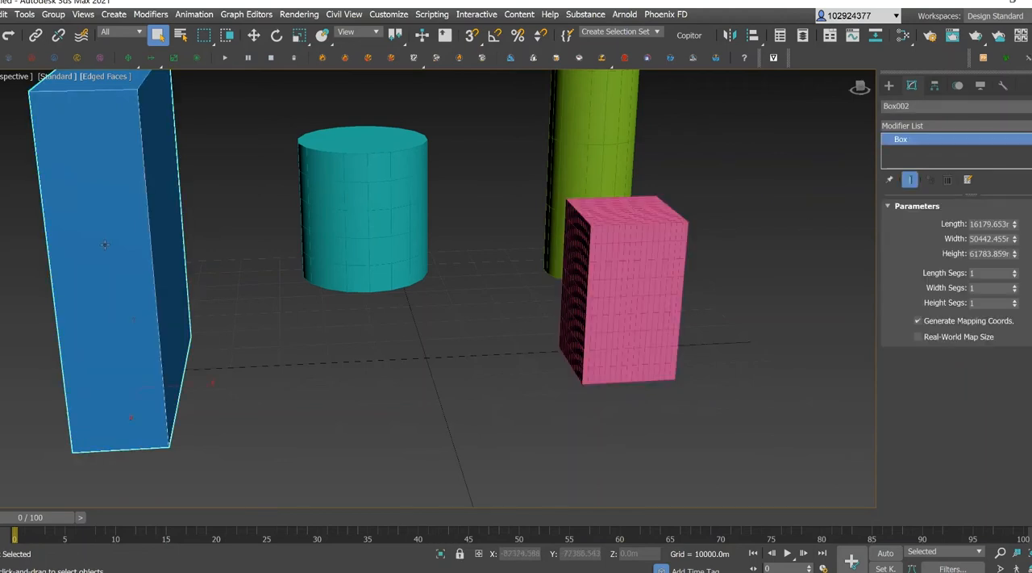
pyautogui.moveTo(1015, 273)
pyautogui.mouseDown()
pyautogui.moveTo(1014, 297)
pyautogui.moveTo(1015, 274)
pyautogui.mouseUp()
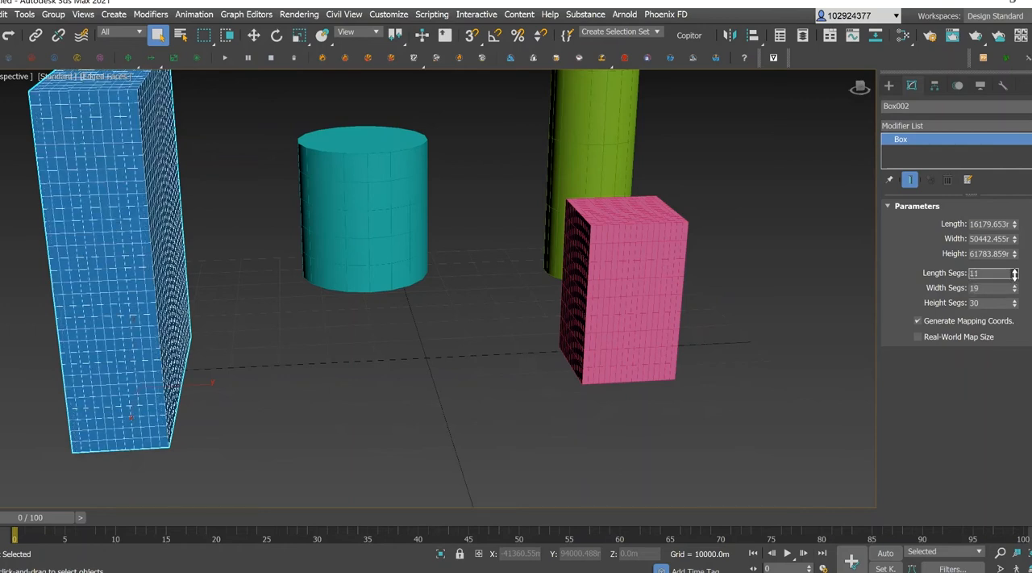
pyautogui.click(821, 285)
# Apply a Twist modifier to the pink box.
pyautogui.moveTo(544, 233); pyautogui.dragTo(511, 269, button='middle')
pyautogui.click(602, 312)
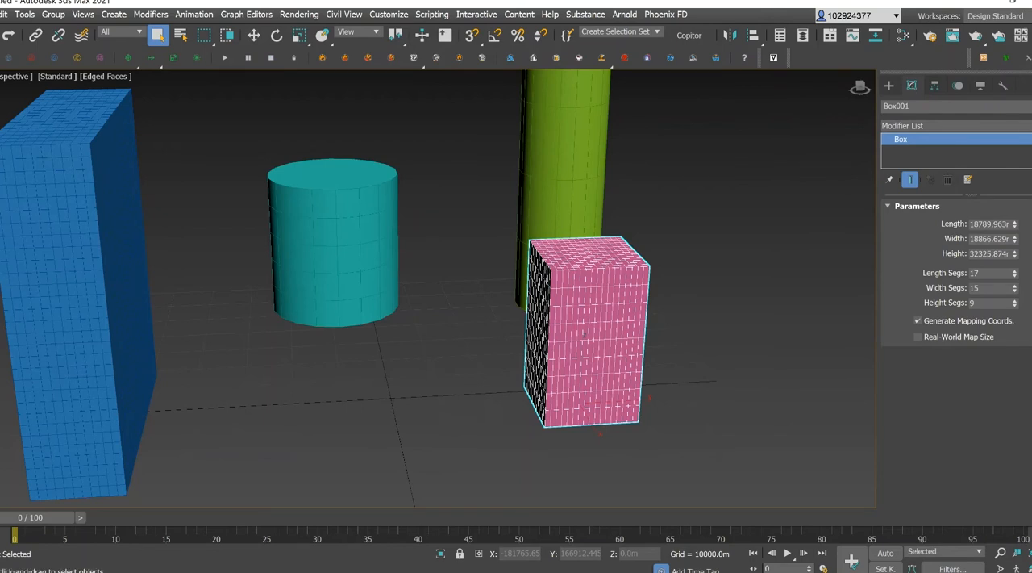
pyautogui.click(968, 125)
pyautogui.write('Twist')
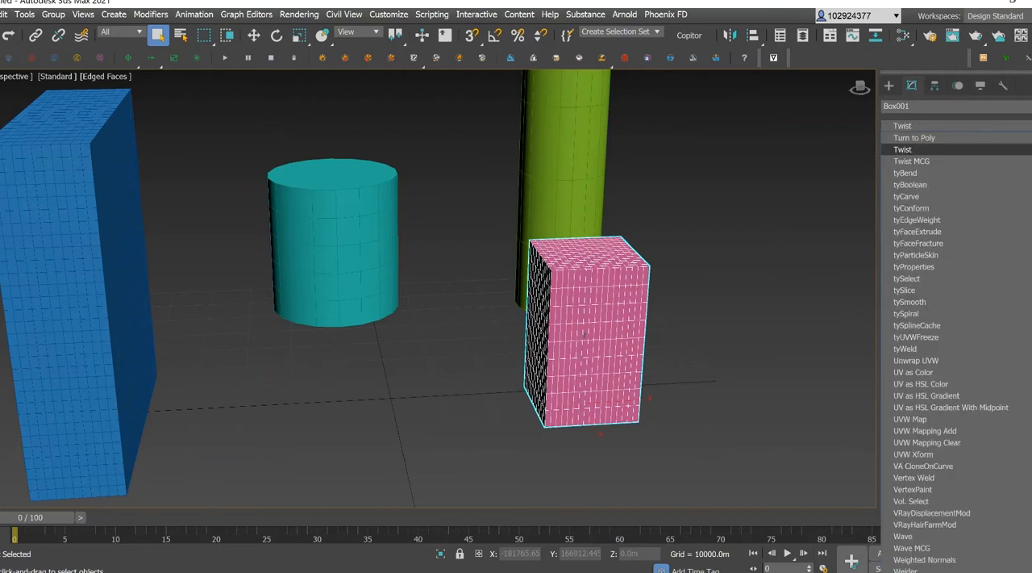
pyautogui.click(937, 147)
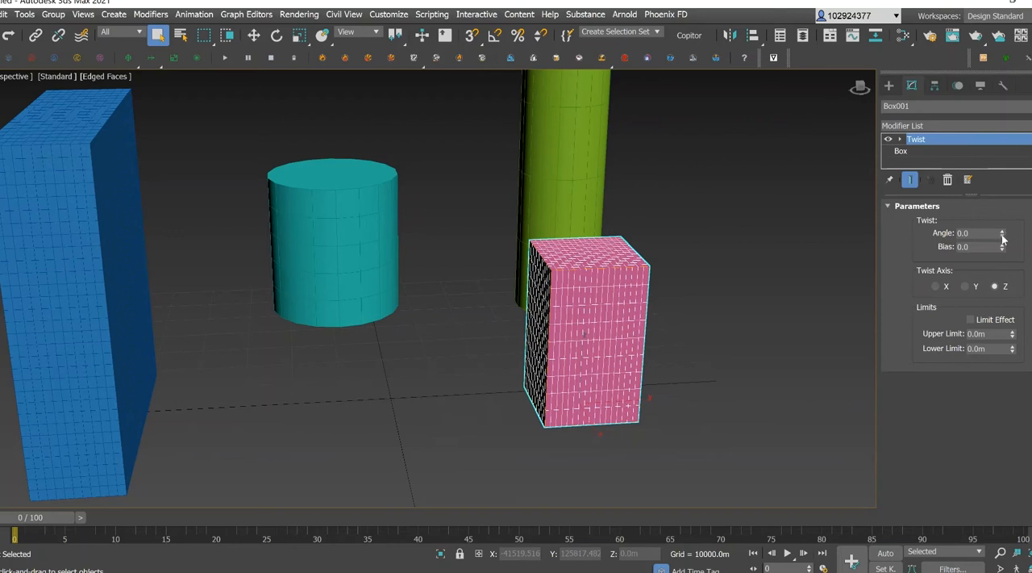
# Set the pink box's twist angle to 317 around the Z axis.
pyautogui.moveTo(1002, 234); pyautogui.dragTo(1030, 163)
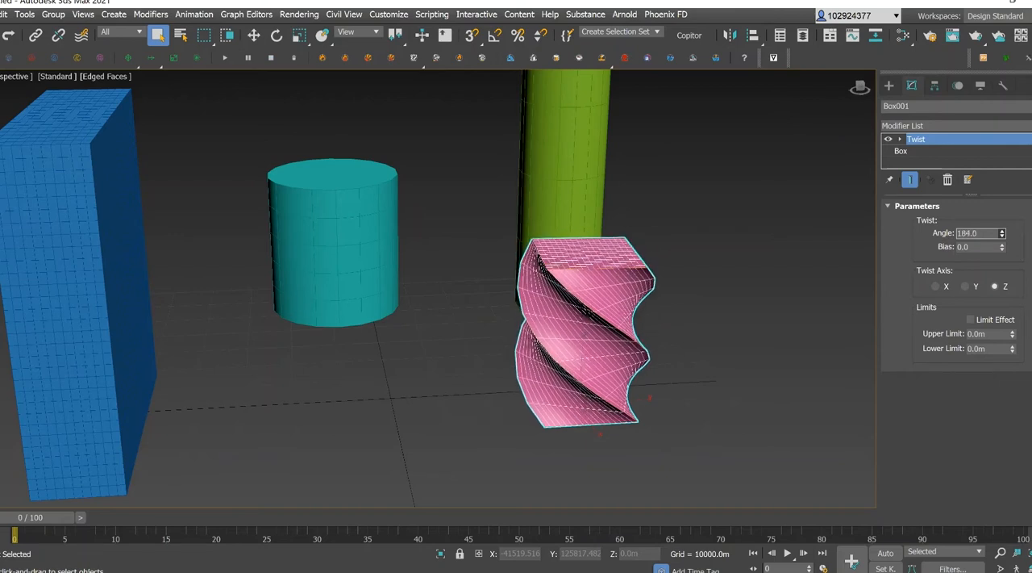
pyautogui.moveTo(1030, 94); pyautogui.dragTo(1030, 93)
pyautogui.moveTo(1003, 234); pyautogui.dragTo(985, 172)
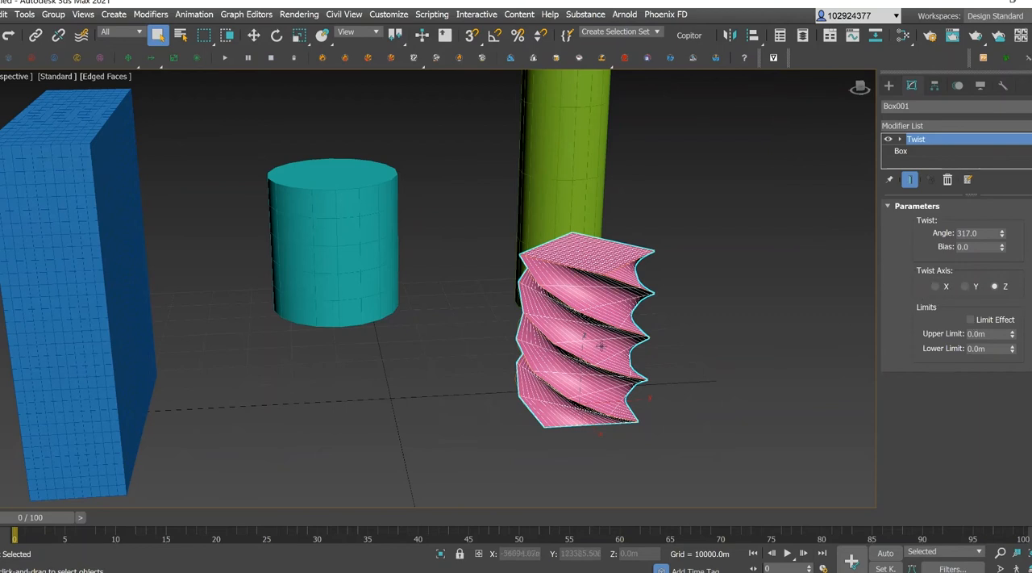
# Try twisting the pink box around the X axis and inspect the shape from another angle.
pyautogui.moveTo(860, 87)
pyautogui.mouseDown()
pyautogui.moveTo(909, 87)
pyautogui.moveTo(839, 117)
pyautogui.moveTo(875, 75)
pyautogui.moveTo(868, 111)
pyautogui.moveTo(782, 103)
pyautogui.moveTo(806, 79)
pyautogui.moveTo(881, 100)
pyautogui.moveTo(912, 77)
pyautogui.moveTo(942, 98)
pyautogui.moveTo(908, 100)
pyautogui.moveTo(968, 94)
pyautogui.moveTo(986, 113)
pyautogui.moveTo(987, 84)
pyautogui.moveTo(1018, 105)
pyautogui.moveTo(1026, 93)
pyautogui.moveTo(152, 84)
pyautogui.mouseUp()
pyautogui.click(258, 154)
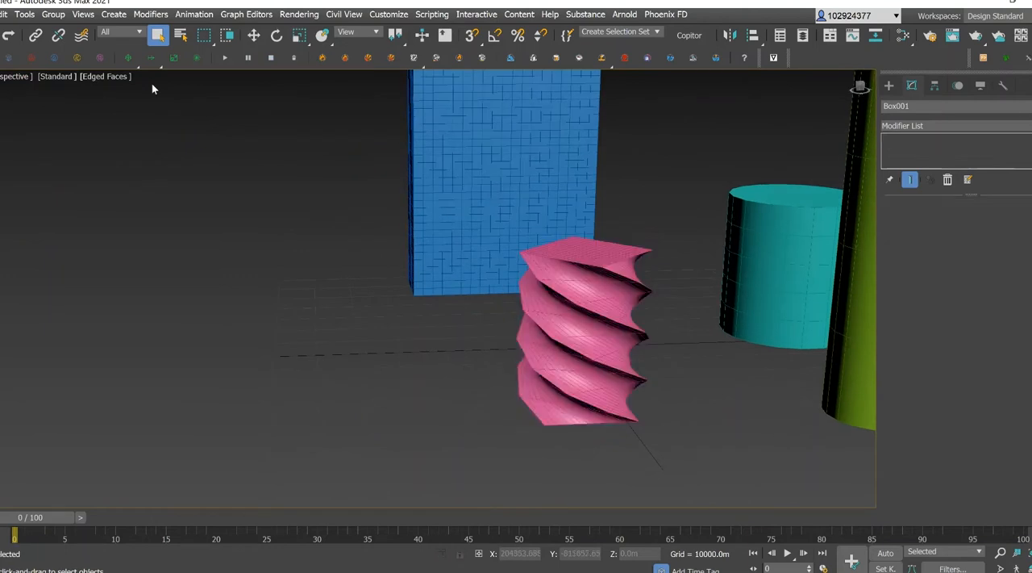
pyautogui.click(655, 319)
pyautogui.click(935, 287)
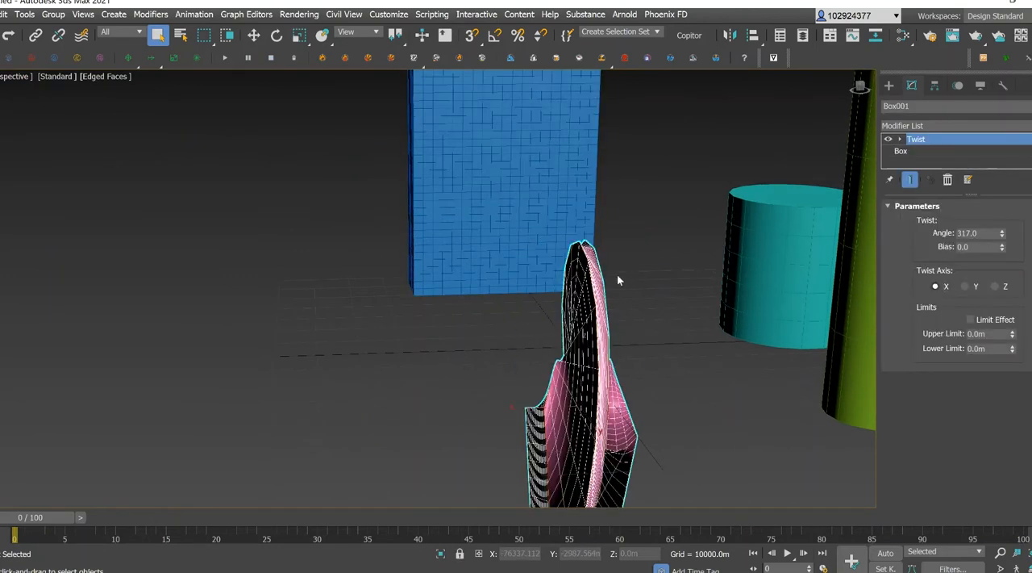
pyautogui.scroll(-3, 640, 283)
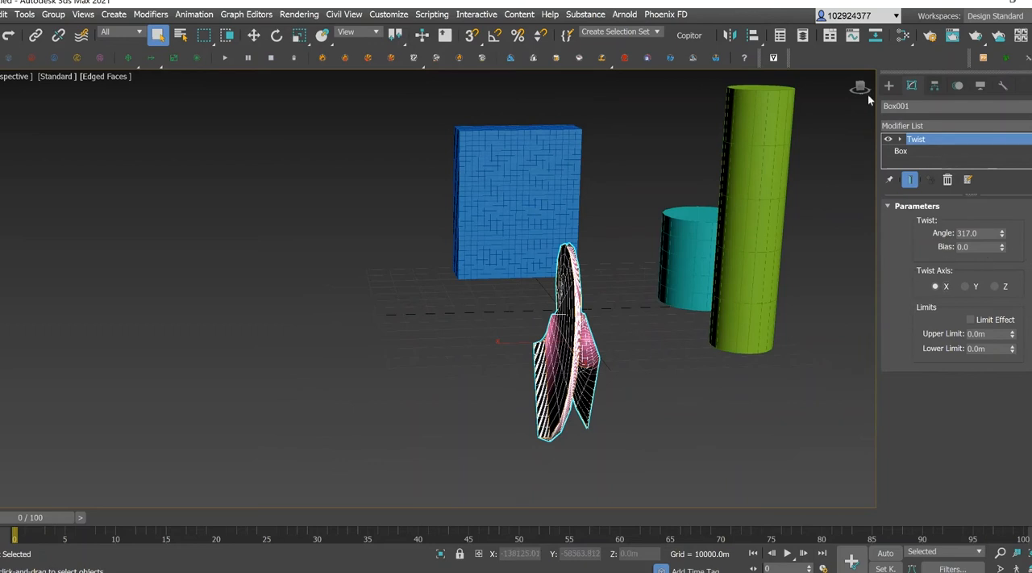
pyautogui.moveTo(861, 86); pyautogui.dragTo(886, 85)
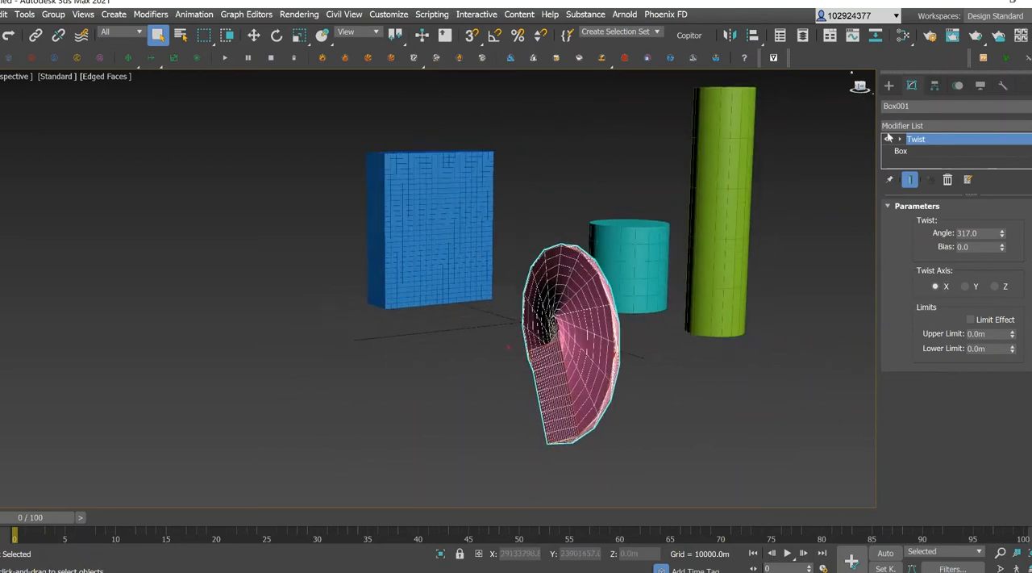
# Try the Y twist axis on the pink box and return the twist to the Z axis.
pyautogui.click(967, 286)
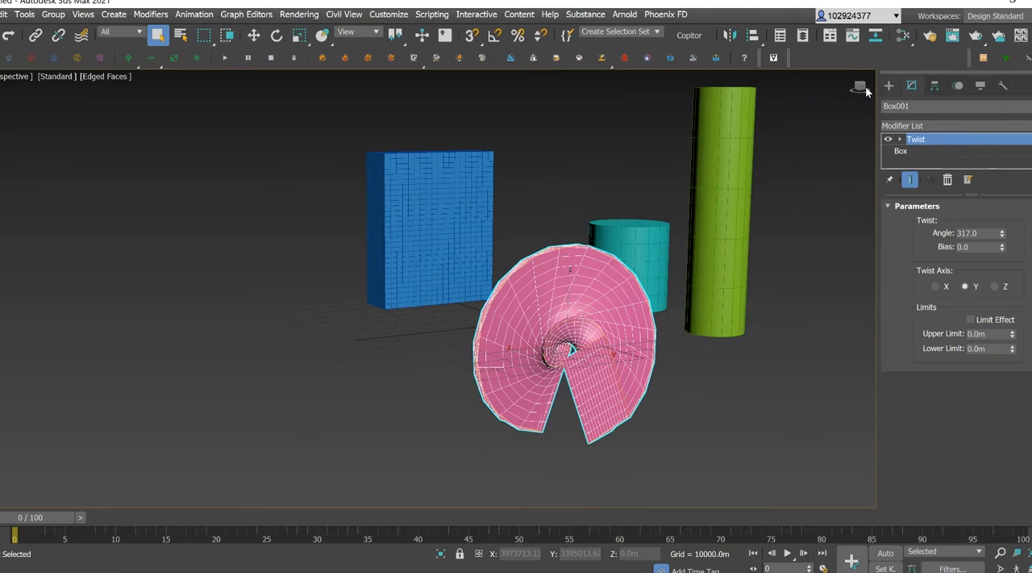
pyautogui.moveTo(860, 86); pyautogui.dragTo(871, 87)
pyautogui.keyDown('alt'); pyautogui.moveTo(568, 296); pyautogui.dragTo(568, 295, button='middle'); pyautogui.keyUp('alt')
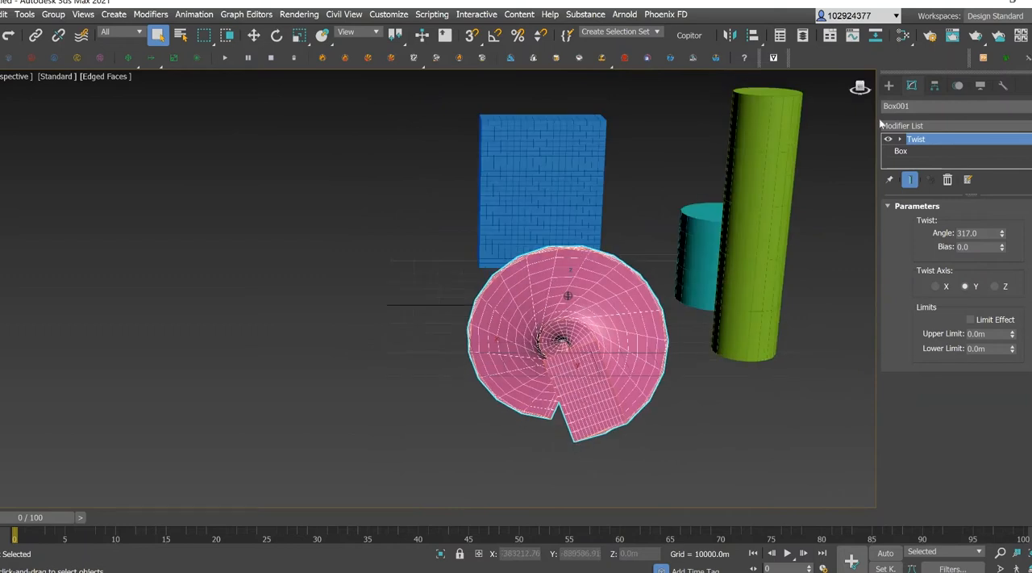
pyautogui.click(994, 286)
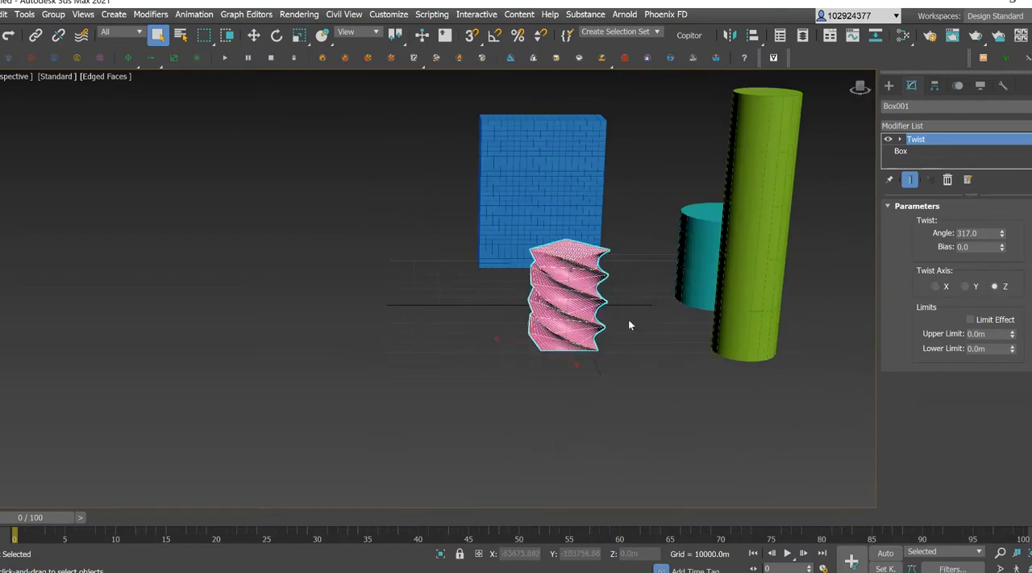
pyautogui.click(654, 184)
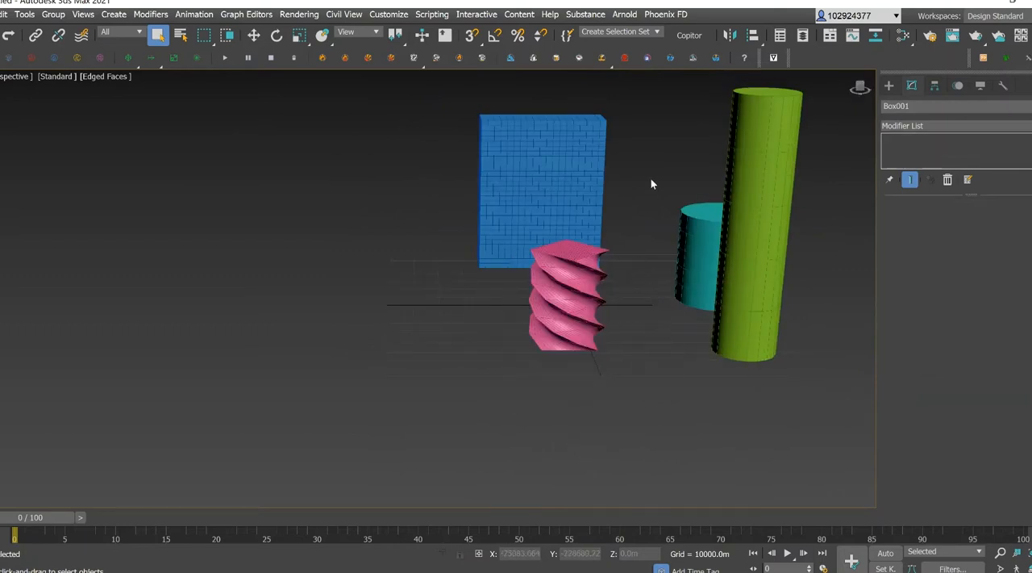
# Apply a Taper modifier to the short teal cylinder.
pyautogui.moveTo(863, 89); pyautogui.dragTo(855, 90)
pyautogui.keyDown('alt'); pyautogui.moveTo(568, 295); pyautogui.dragTo(568, 295, button='middle'); pyautogui.keyUp('alt')
pyautogui.scroll(-3, 593, 132)
pyautogui.moveTo(700, 283); pyautogui.dragTo(663, 331, button='middle')
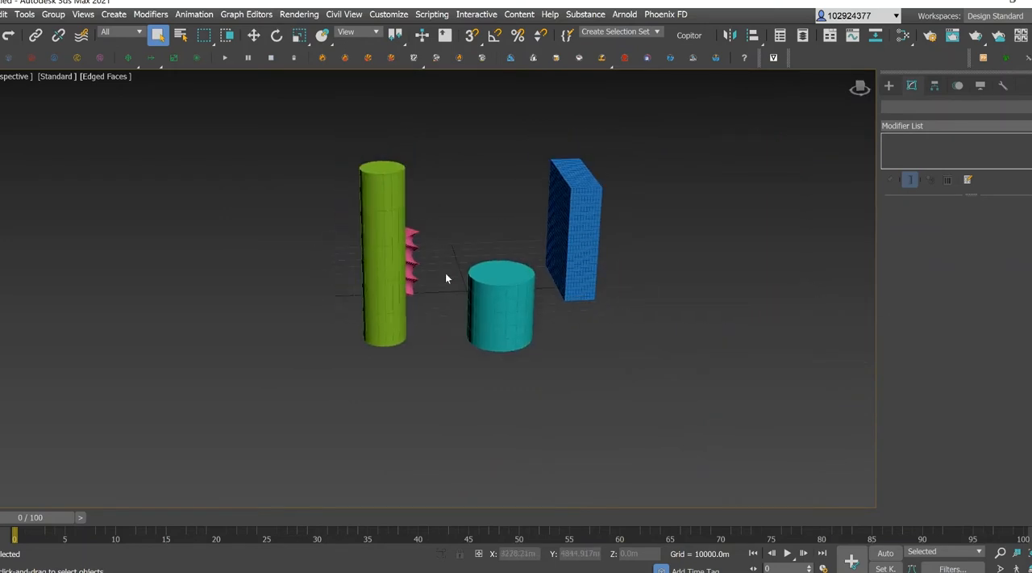
pyautogui.click(494, 306)
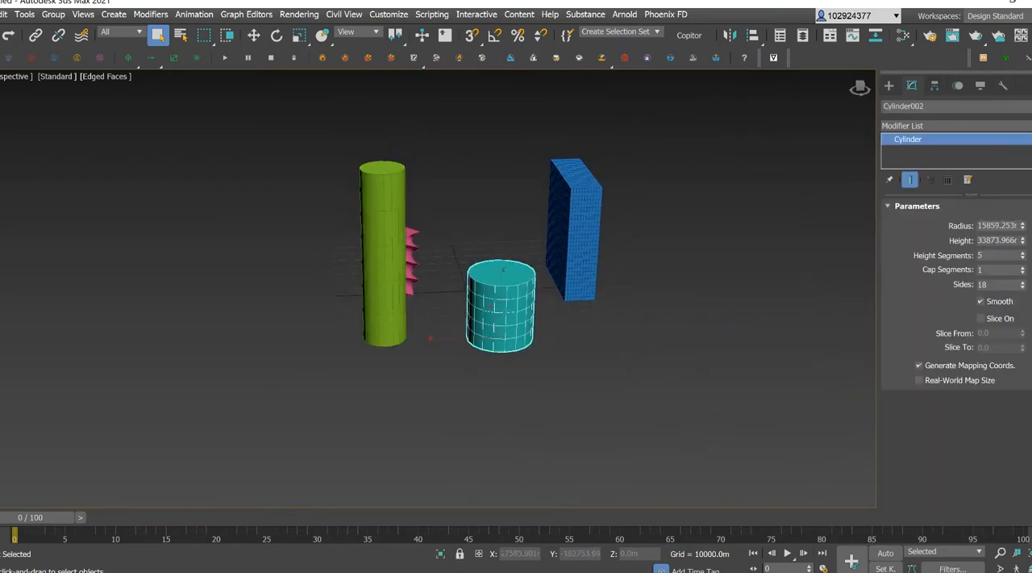
pyautogui.click(912, 126)
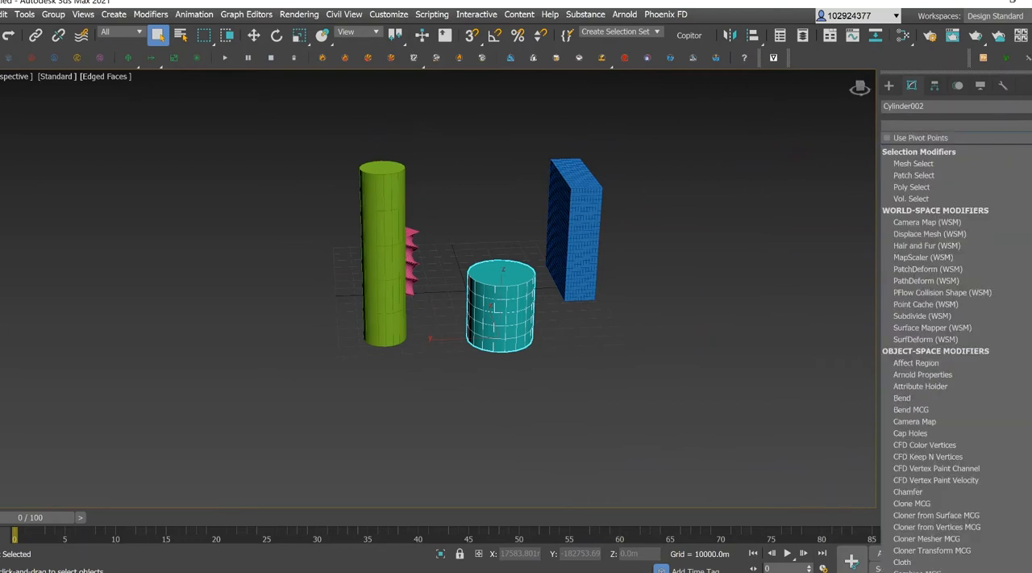
pyautogui.press('t')
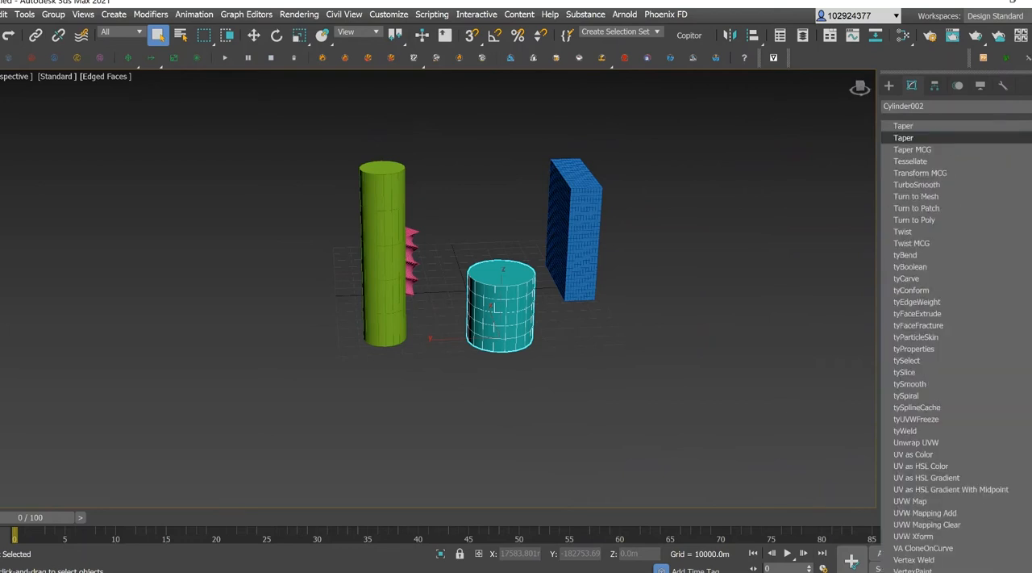
pyautogui.click(956, 138)
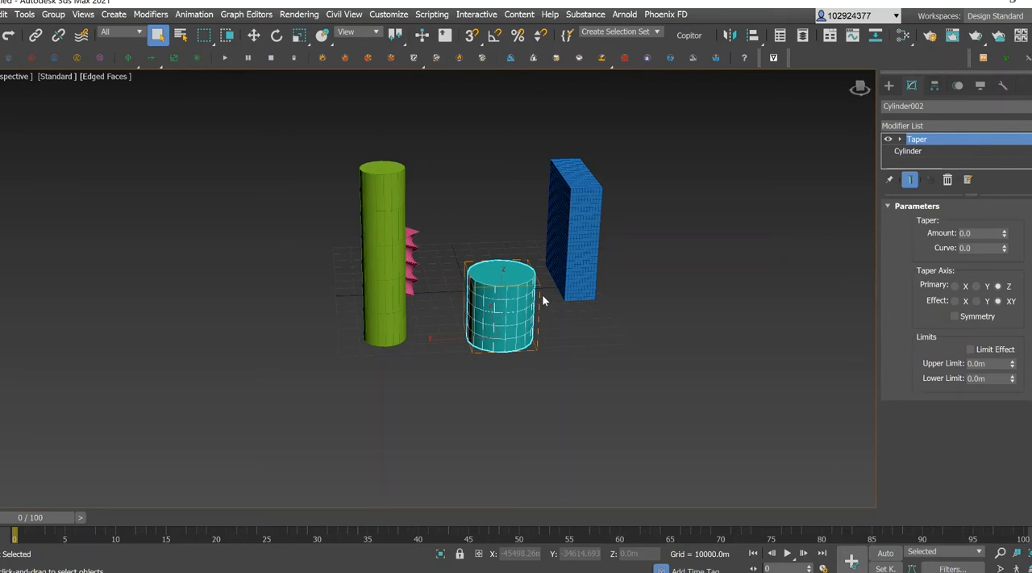
# Try flaring the top of the teal cylinder with a taper amount of 1.16.
pyautogui.scroll(5, 542, 293)
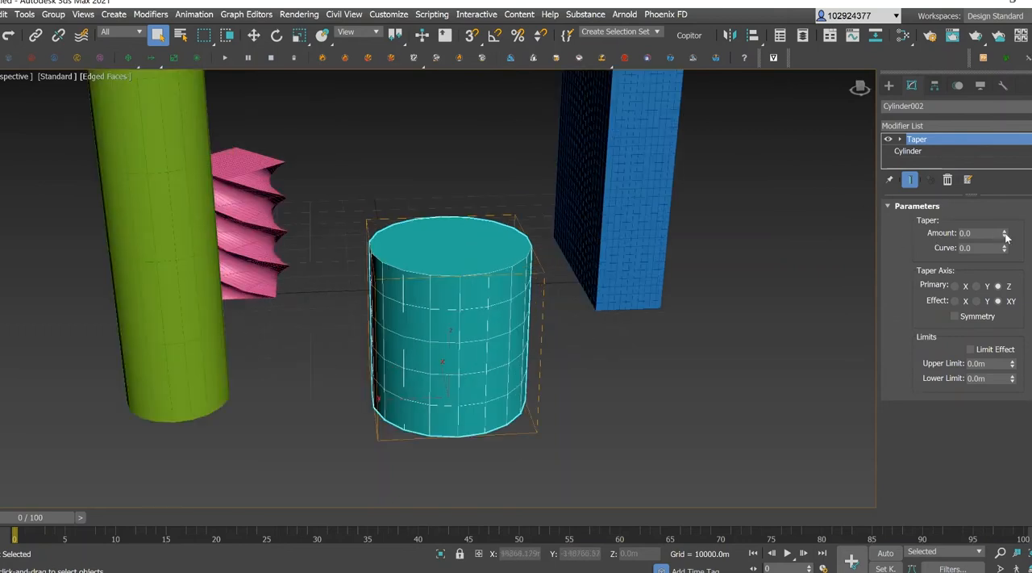
pyautogui.scroll(-3, 650, 304)
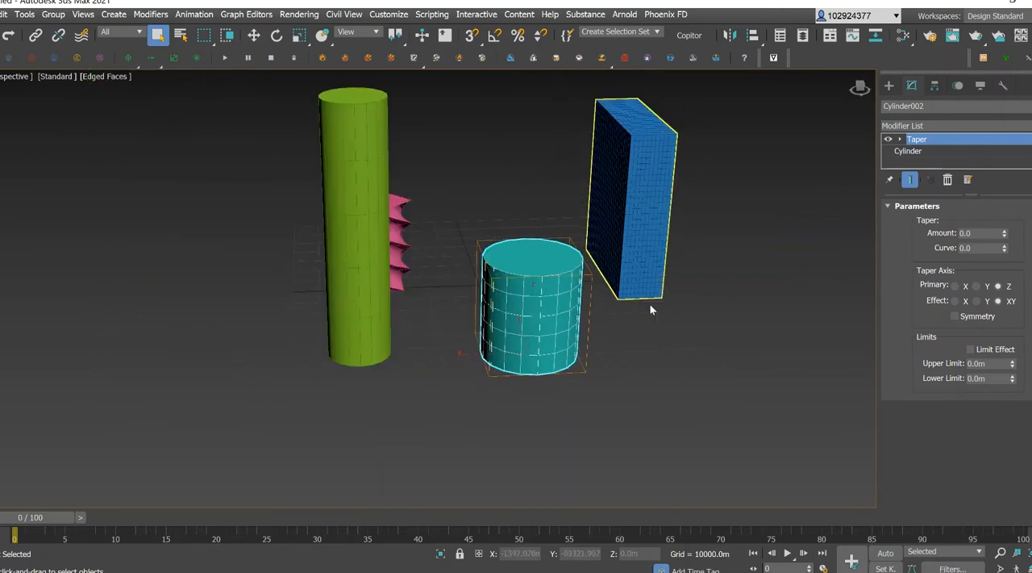
pyautogui.moveTo(1005, 235); pyautogui.dragTo(1007, 200)
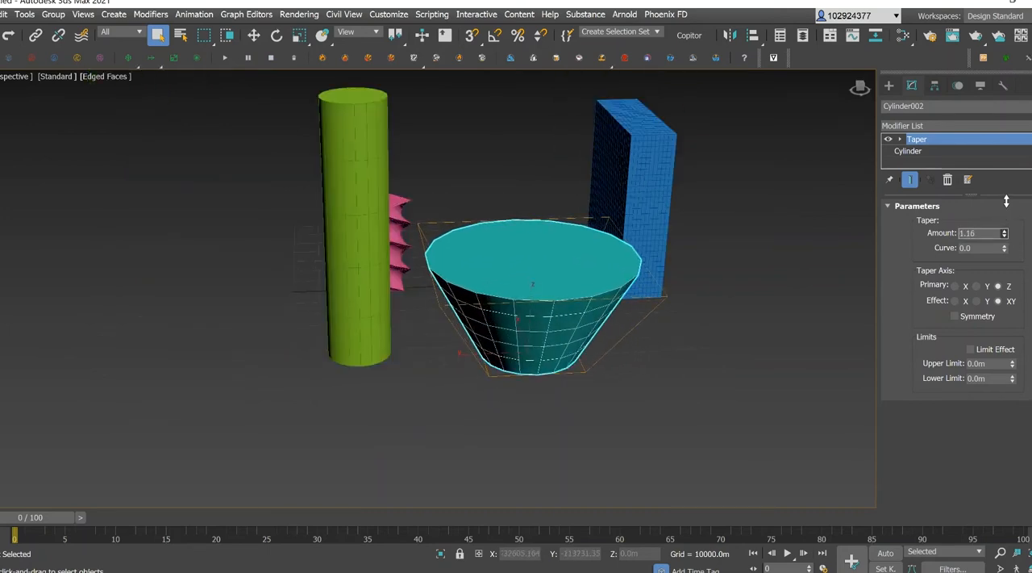
# Narrow the teal cylinder slightly towards its top by setting the taper amount to -0.15.
pyautogui.moveTo(861, 88); pyautogui.dragTo(861, 83)
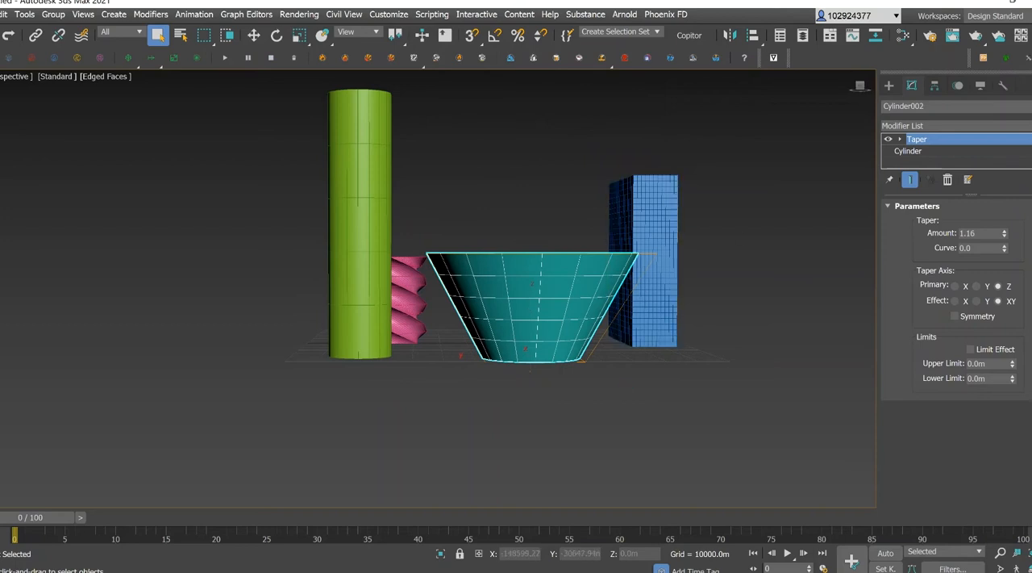
pyautogui.moveTo(1005, 234); pyautogui.dragTo(1015, 323)
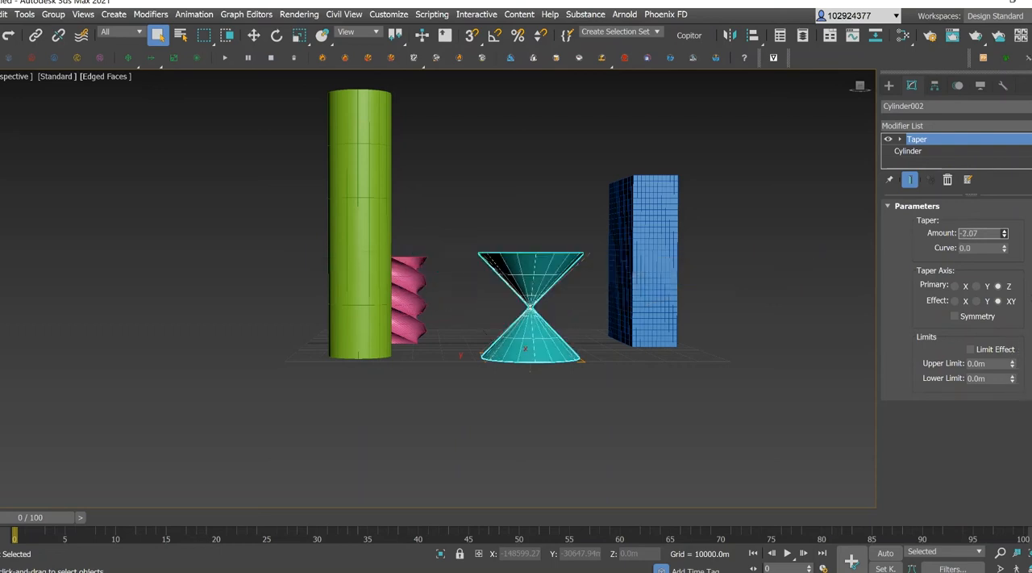
pyautogui.moveTo(1014, 258)
pyautogui.mouseDown()
pyautogui.moveTo(1014, 218)
pyautogui.moveTo(1015, 273)
pyautogui.mouseUp()
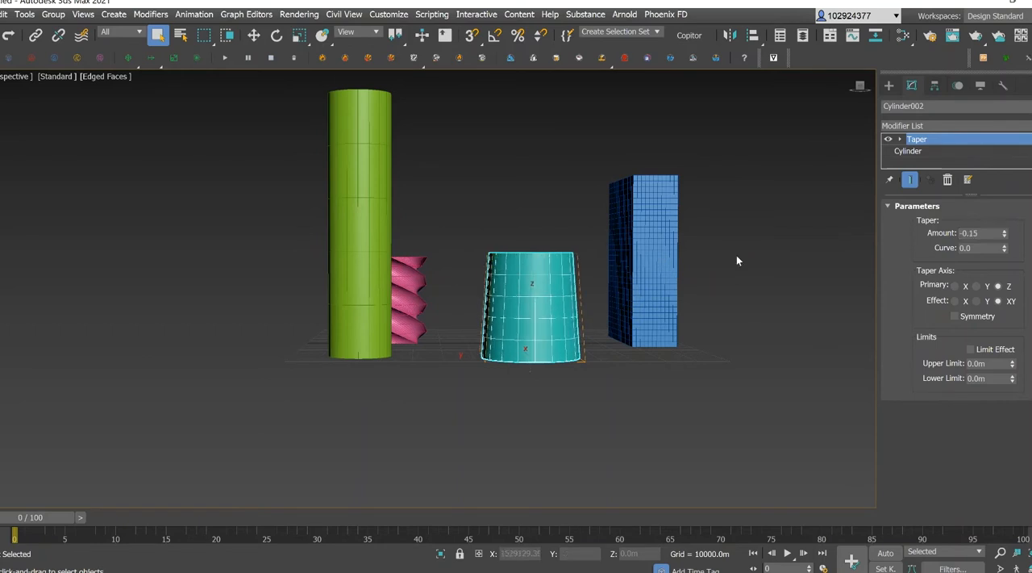
# Shape the teal cylinder into a pinched waist with a flared top, using taper amount 0.46 and curve -3.66.
pyautogui.moveTo(1013, 234); pyautogui.dragTo(1010, 208)
pyautogui.moveTo(1004, 253); pyautogui.dragTo(1016, 365)
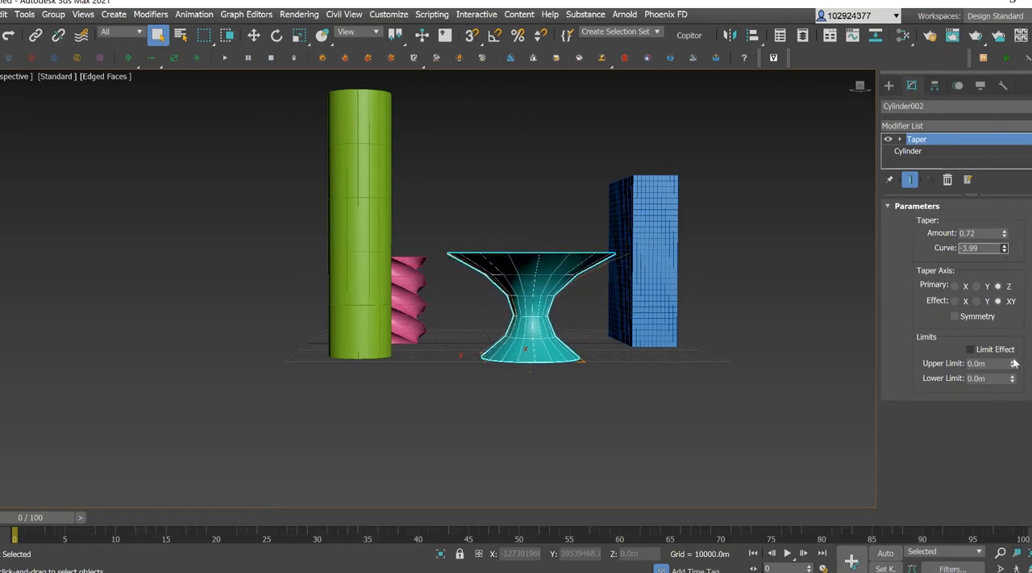
pyautogui.click(868, 104)
pyautogui.moveTo(861, 88); pyautogui.dragTo(861, 105)
pyautogui.click(557, 250)
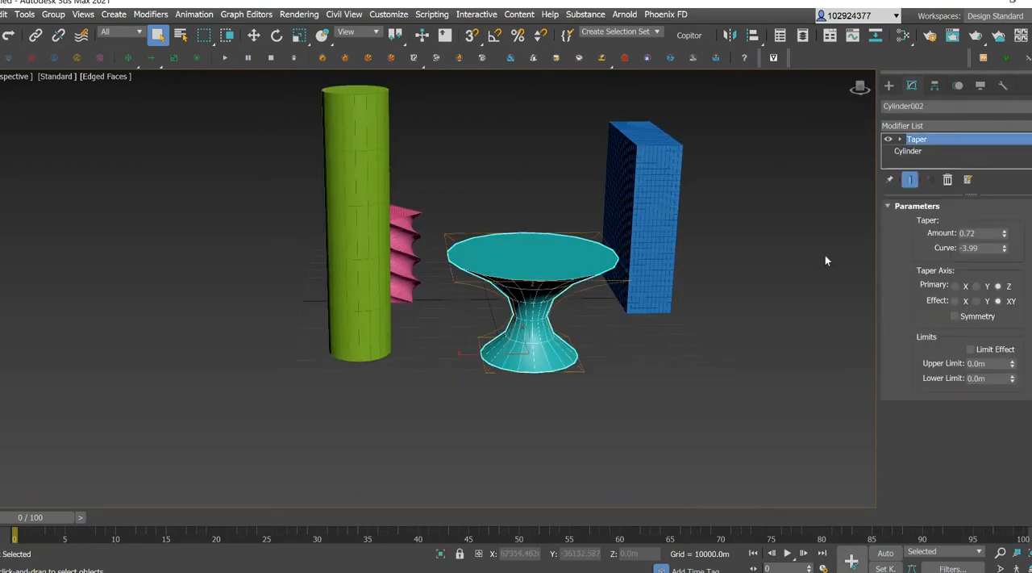
pyautogui.moveTo(1005, 251); pyautogui.dragTo(1006, 292)
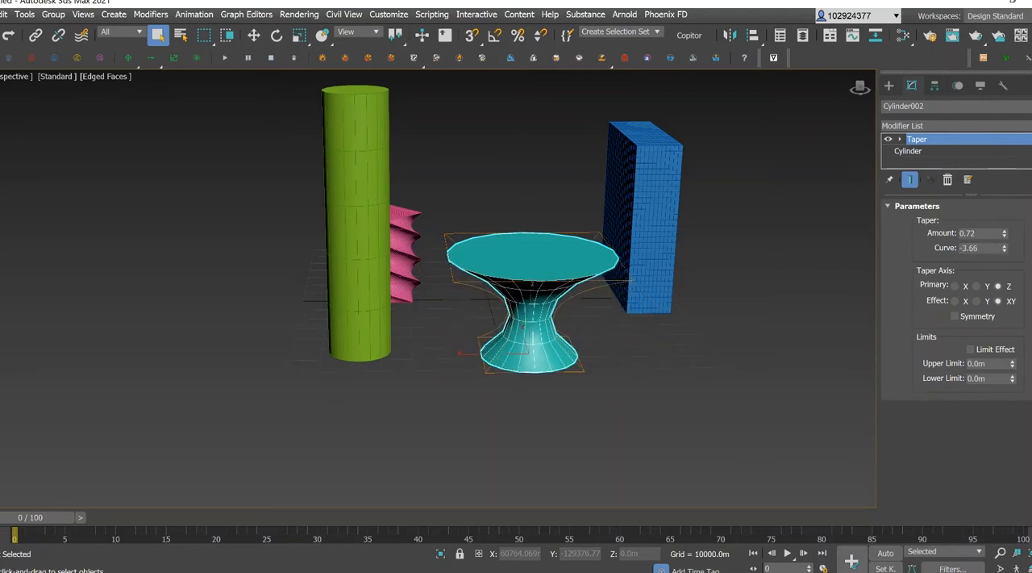
pyautogui.moveTo(1007, 234)
pyautogui.mouseDown()
pyautogui.moveTo(1007, 253)
pyautogui.moveTo(1004, 234)
pyautogui.mouseUp()
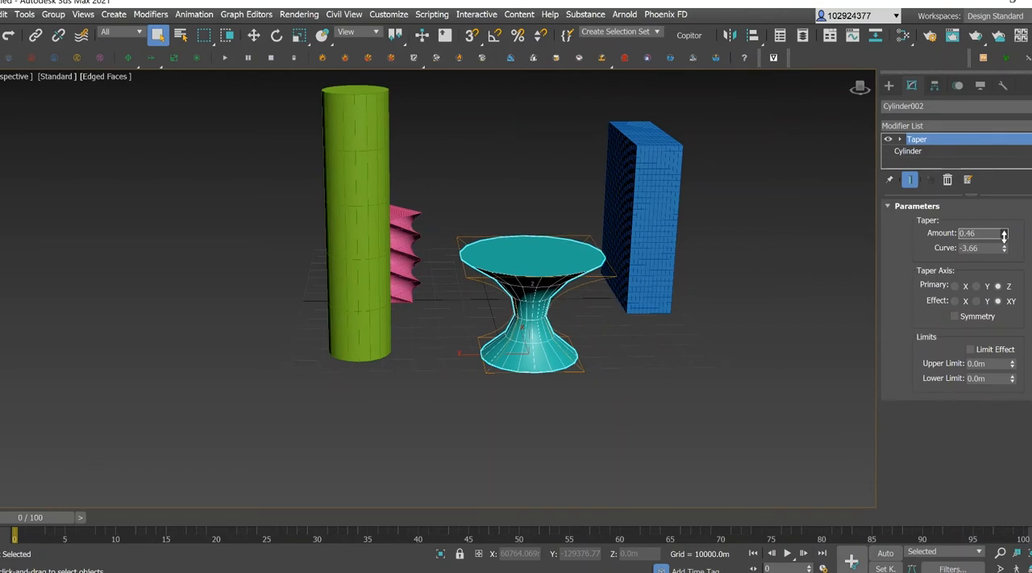
pyautogui.click(859, 87)
pyautogui.moveTo(859, 87); pyautogui.dragTo(864, 97)
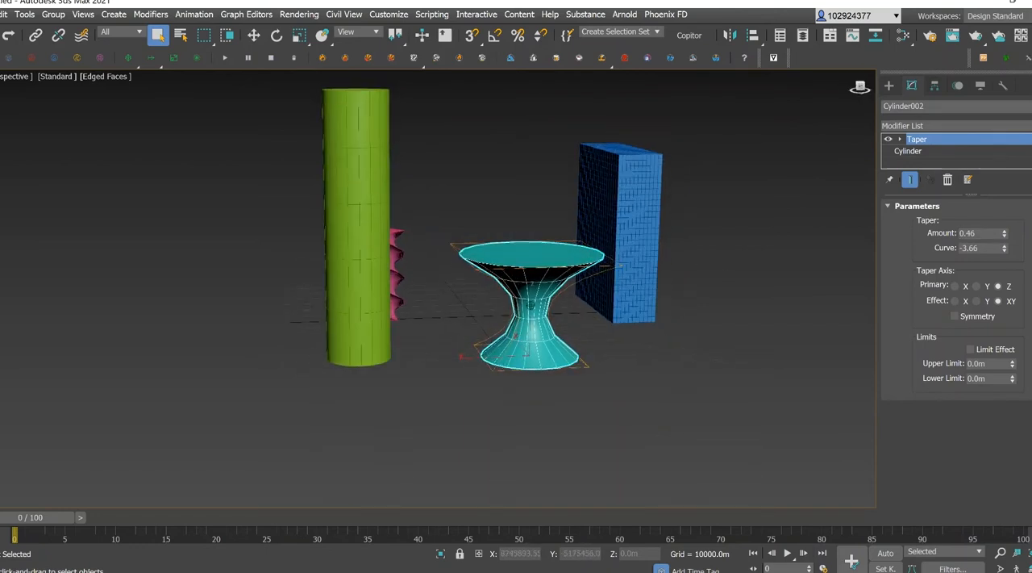
# Slim the teal object's base cylinder by setting its radius to 9832.737 m and its height to 34212.708 m.
pyautogui.click(924, 151)
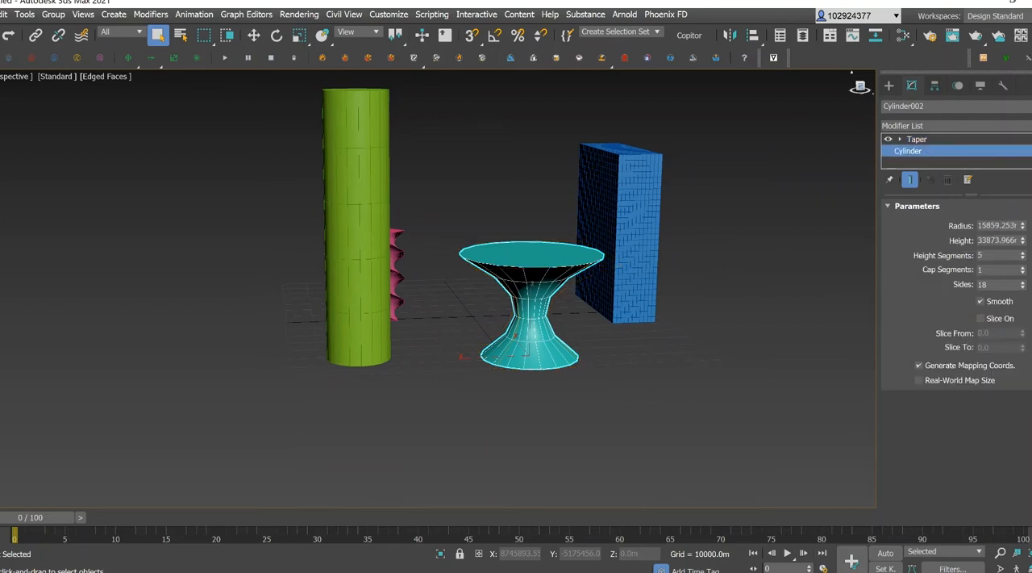
pyautogui.click(1023, 244)
pyautogui.moveTo(1024, 244)
pyautogui.mouseDown()
pyautogui.moveTo(1028, 211)
pyautogui.moveTo(1027, 241)
pyautogui.moveTo(1028, 233)
pyautogui.mouseUp()
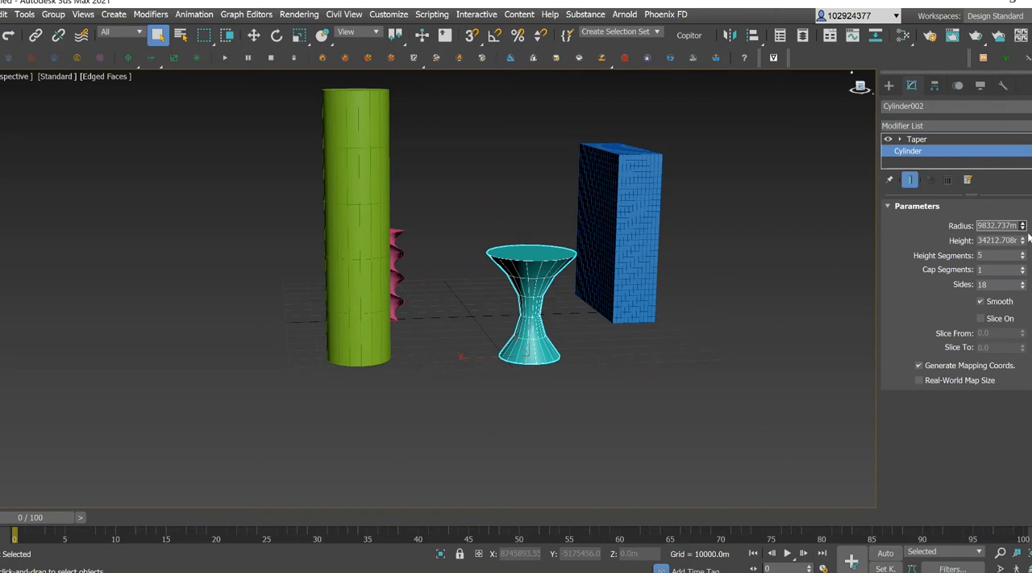
# Try the X and Y primary taper axes on the teal cylinder and return the taper to the Z axis.
pyautogui.click(941, 142)
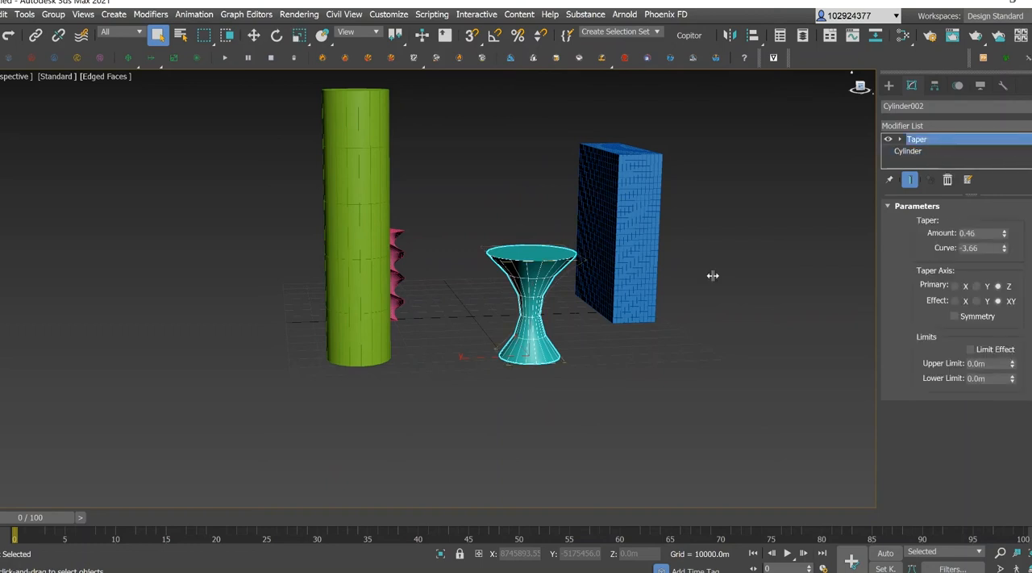
pyautogui.click(955, 287)
pyautogui.moveTo(862, 91); pyautogui.dragTo(552, 243)
pyautogui.scroll(-3, 552, 245)
pyautogui.click(988, 284)
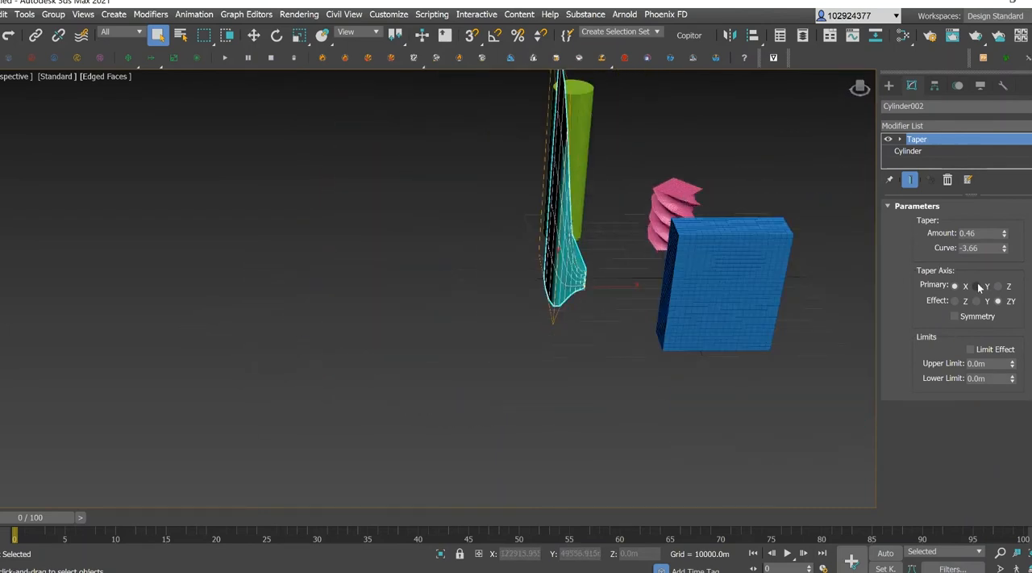
pyautogui.click(999, 286)
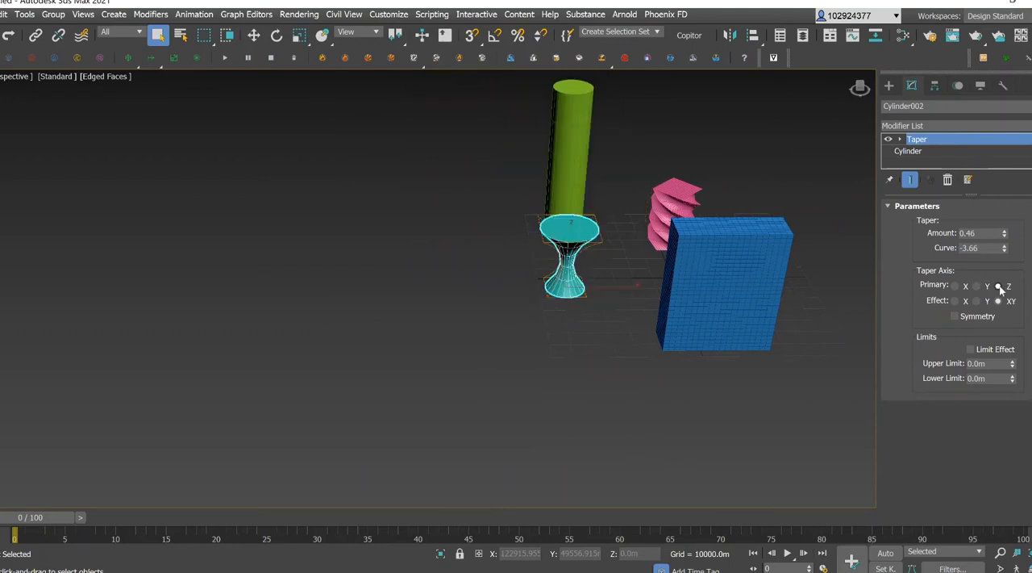
pyautogui.moveTo(860, 92); pyautogui.dragTo(907, 87)
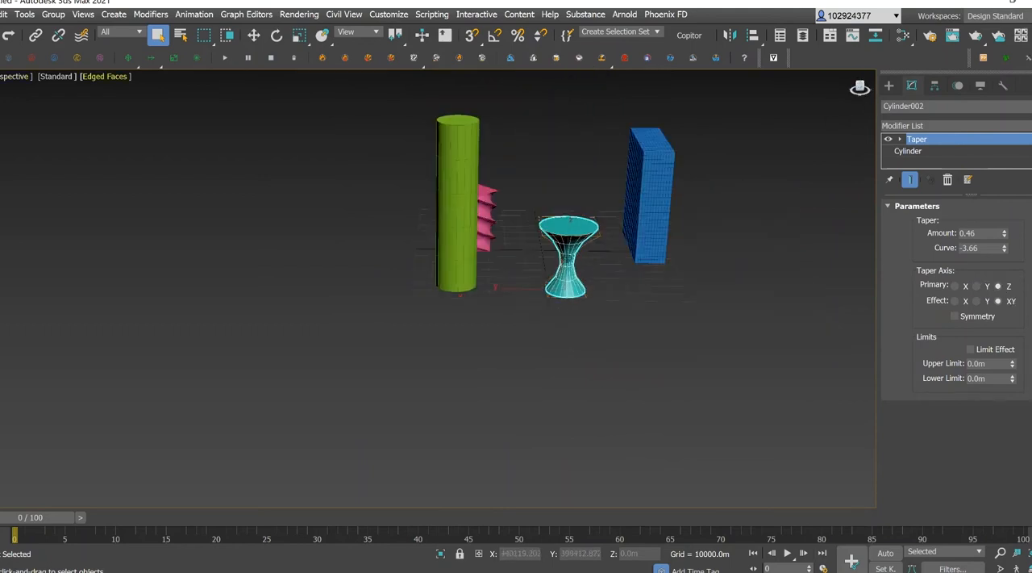
# Apply a Taper modifier to the tall green cylinder and bulge its middle with amount -0.54 and curve 5.1.
pyautogui.click(468, 142)
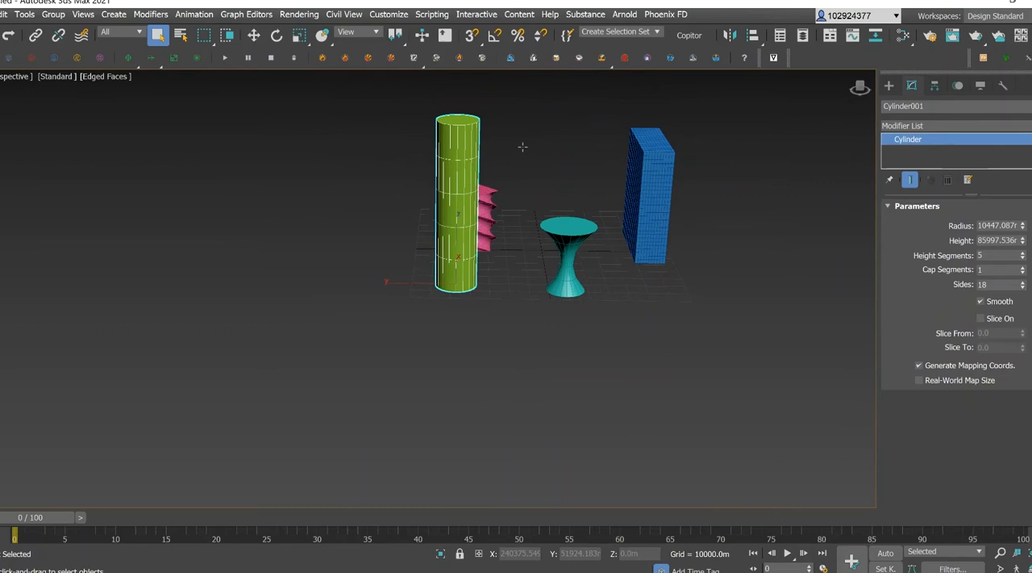
pyautogui.click(959, 126)
pyautogui.press('t')
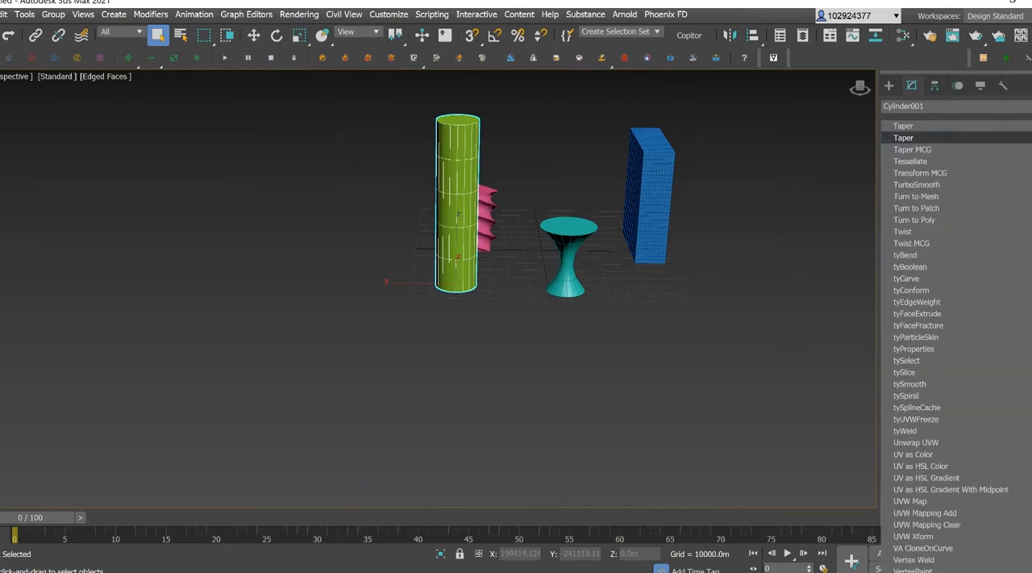
pyautogui.click(932, 138)
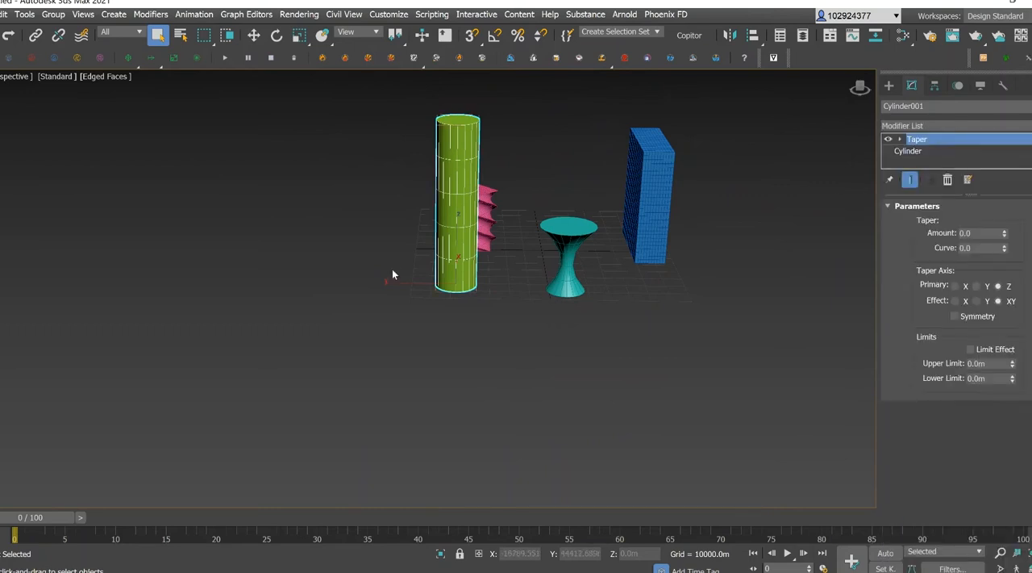
pyautogui.scroll(2, 530, 127)
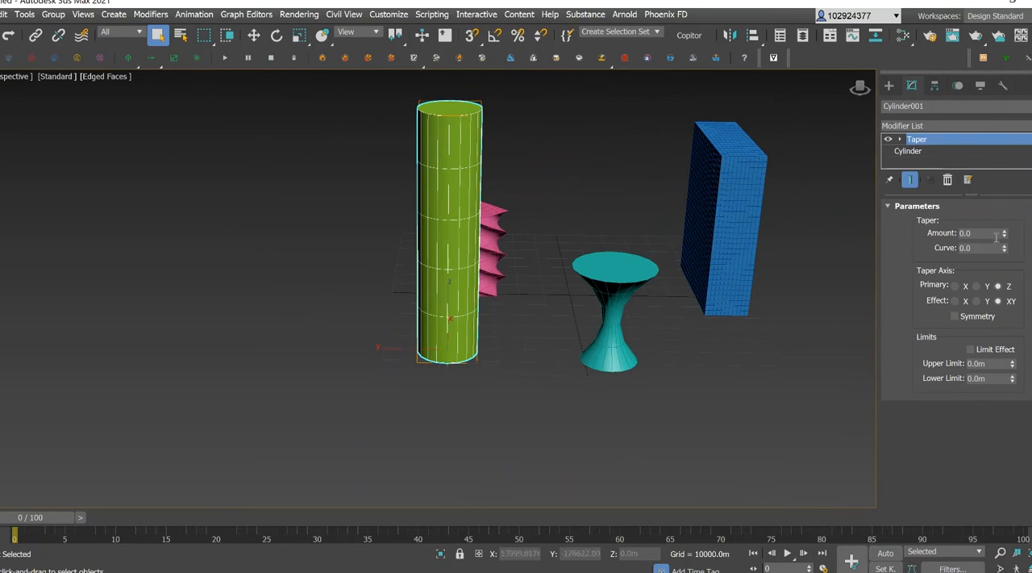
pyautogui.moveTo(1005, 233); pyautogui.dragTo(1008, 133)
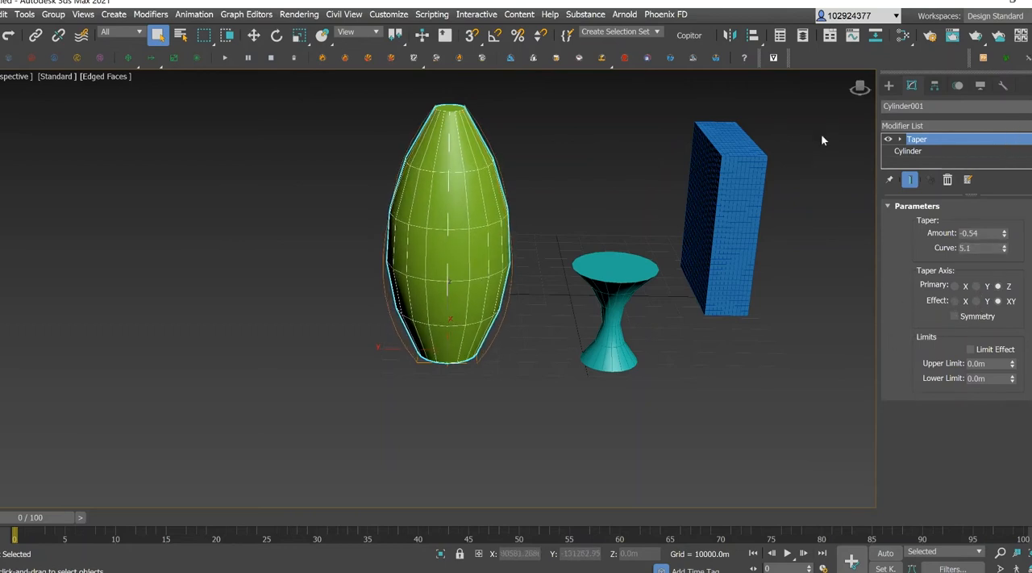
# Try the X and Y primary taper axes on the green cylinder and return the taper to the Z axis.
pyautogui.moveTo(860, 88)
pyautogui.mouseDown()
pyautogui.moveTo(879, 87)
pyautogui.moveTo(855, 89)
pyautogui.mouseUp()
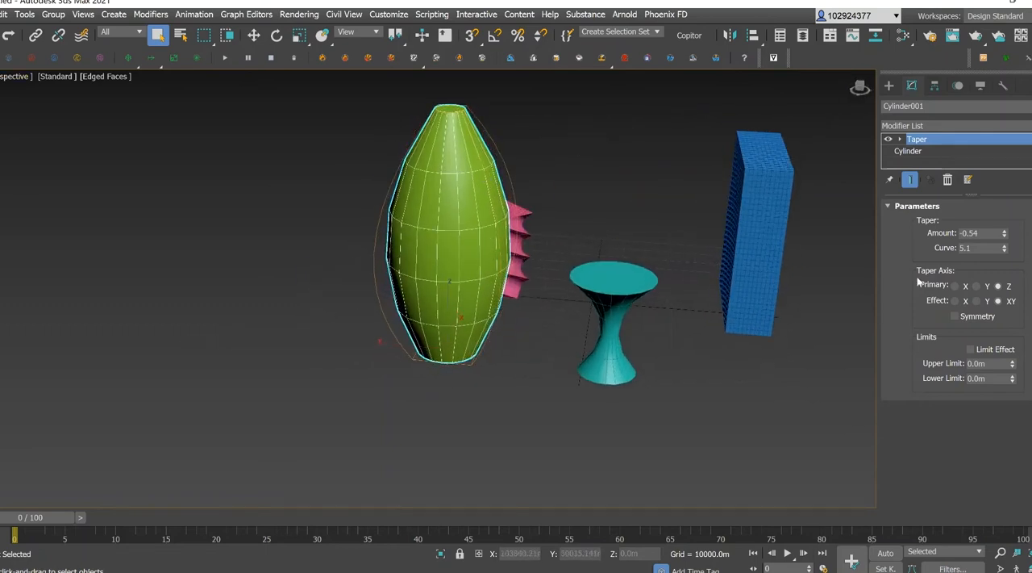
pyautogui.click(957, 286)
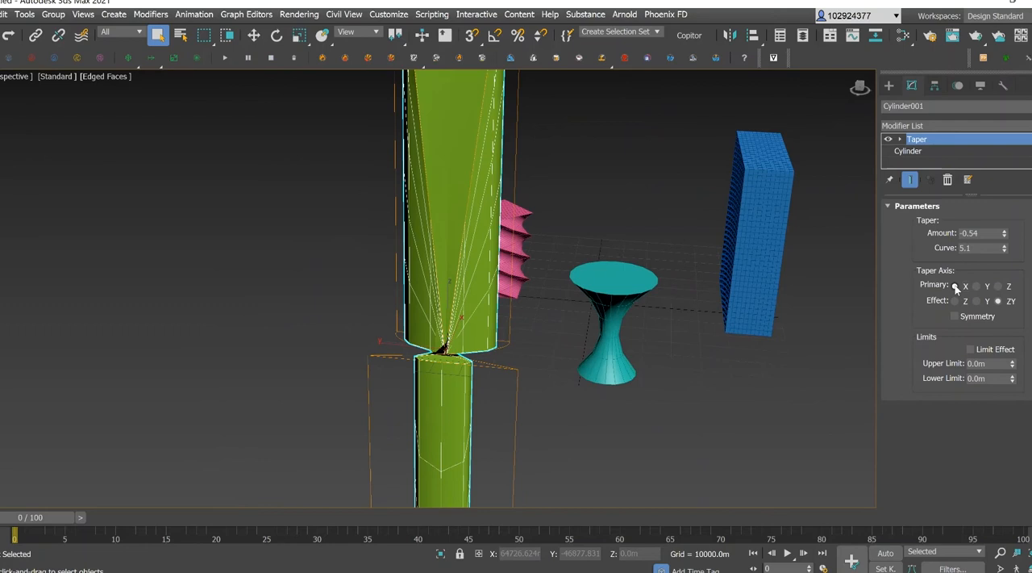
pyautogui.click(981, 286)
pyautogui.click(1000, 286)
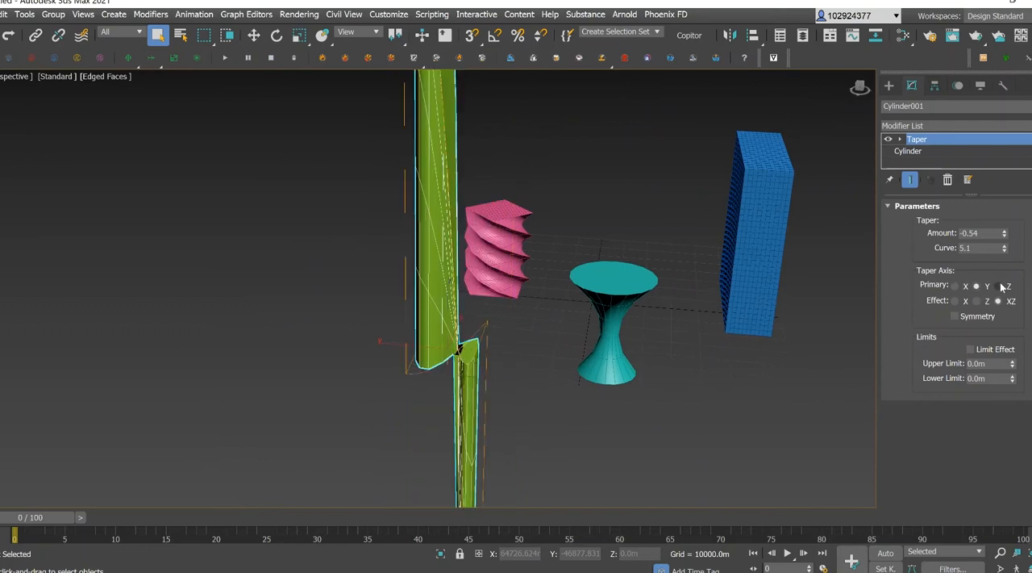
# Create a box about 19230 m long, 38421 m wide and 34024 m high between the tall blue box and the twisted box.
pyautogui.moveTo(863, 86)
pyautogui.mouseDown()
pyautogui.moveTo(811, 76)
pyautogui.moveTo(859, 81)
pyautogui.moveTo(866, 121)
pyautogui.moveTo(861, 83)
pyautogui.moveTo(817, 88)
pyautogui.moveTo(768, 76)
pyautogui.moveTo(783, 72)
pyautogui.mouseUp()
pyautogui.scroll(-3, 64, 270)
pyautogui.moveTo(175, 314); pyautogui.dragTo(322, 296, button='middle')
pyautogui.moveTo(106, 283); pyautogui.dragTo(136, 279, button='middle')
pyautogui.click(889, 86)
pyautogui.click(939, 169)
pyautogui.scroll(4, 323, 346)
pyautogui.scroll(-6, 355, 330)
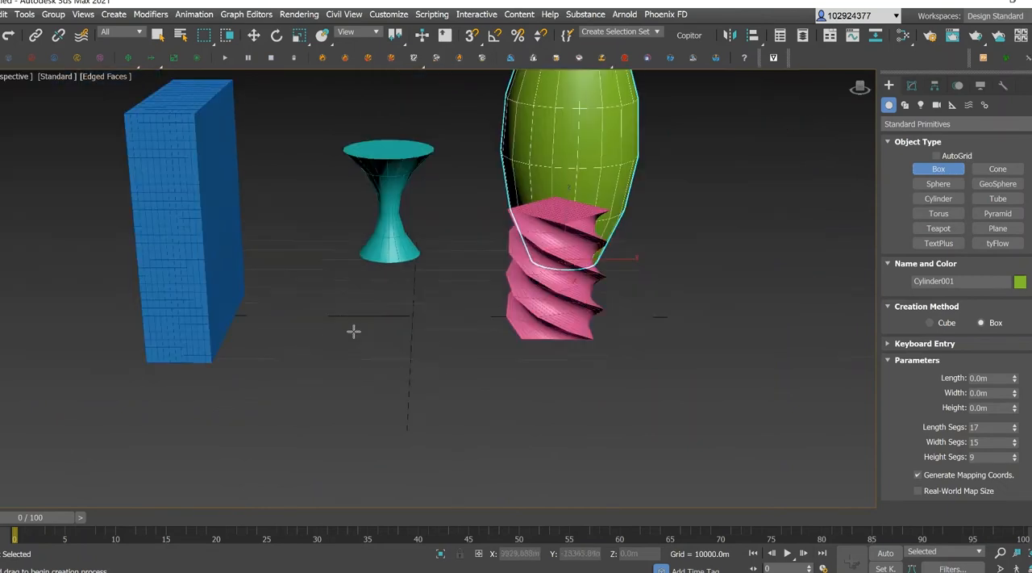
pyautogui.scroll(3, 436, 329)
pyautogui.moveTo(445, 323); pyautogui.dragTo(524, 378)
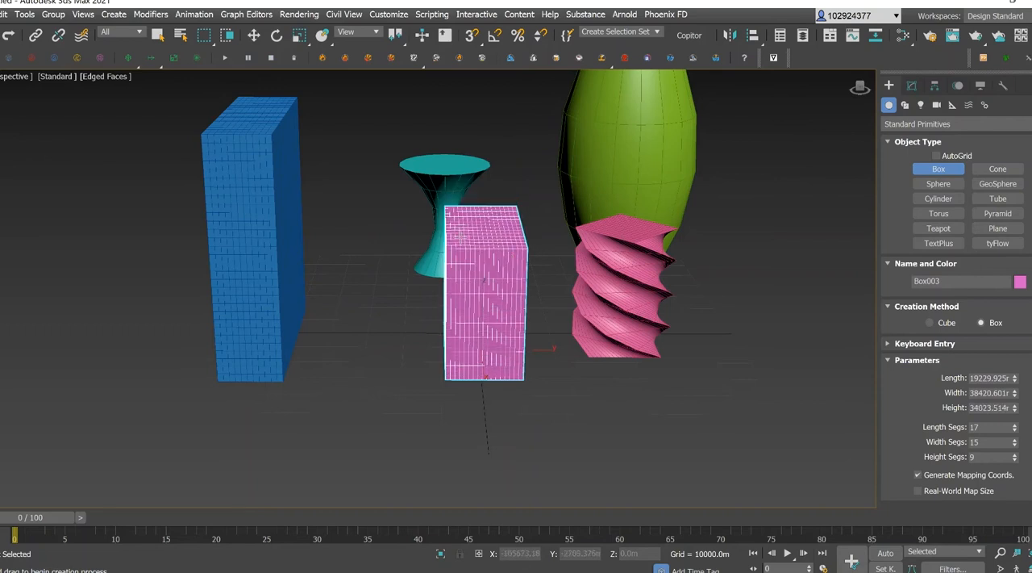
pyautogui.moveTo(859, 87); pyautogui.dragTo(627, 140)
pyautogui.keyDown('alt'); pyautogui.moveTo(627, 140); pyautogui.dragTo(593, 163, button='middle'); pyautogui.keyUp('alt')
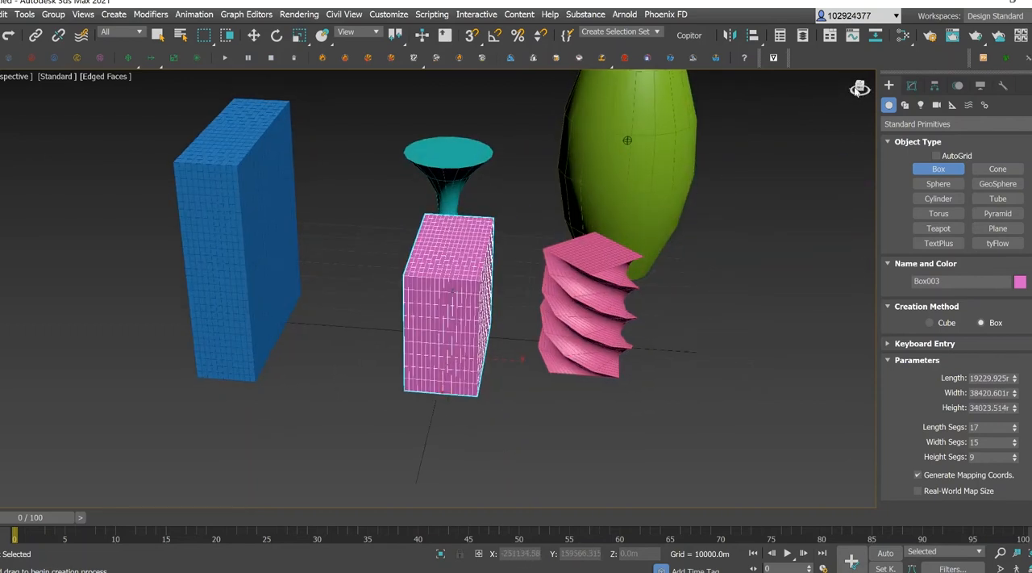
# Convert the tall blue box to an Editable Poly and attach the new pink box to it.
pyautogui.click(158, 34)
pyautogui.click(231, 200)
pyautogui.rightClick(229, 199)
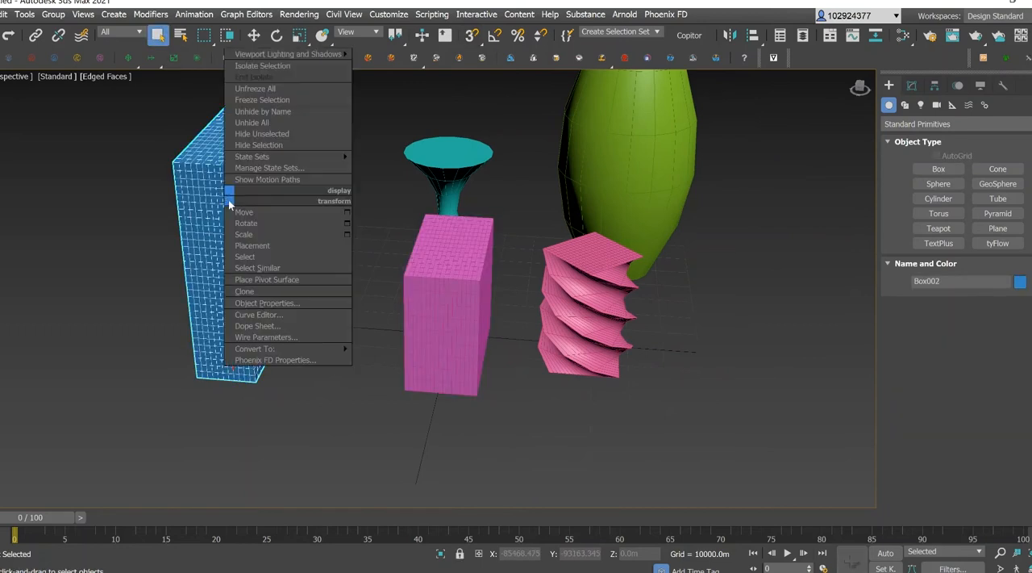
pyautogui.moveTo(312, 348)
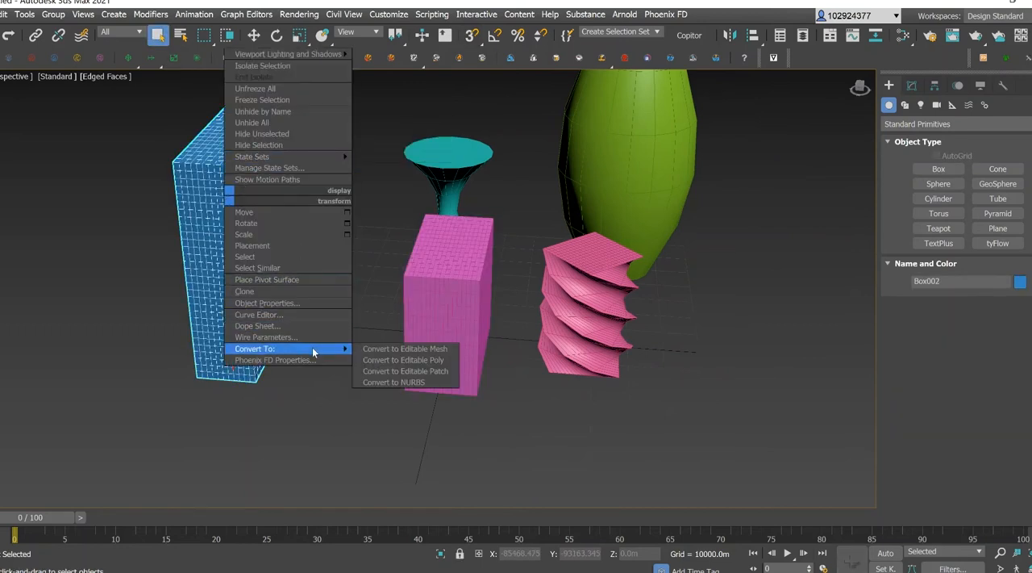
pyautogui.click(402, 360)
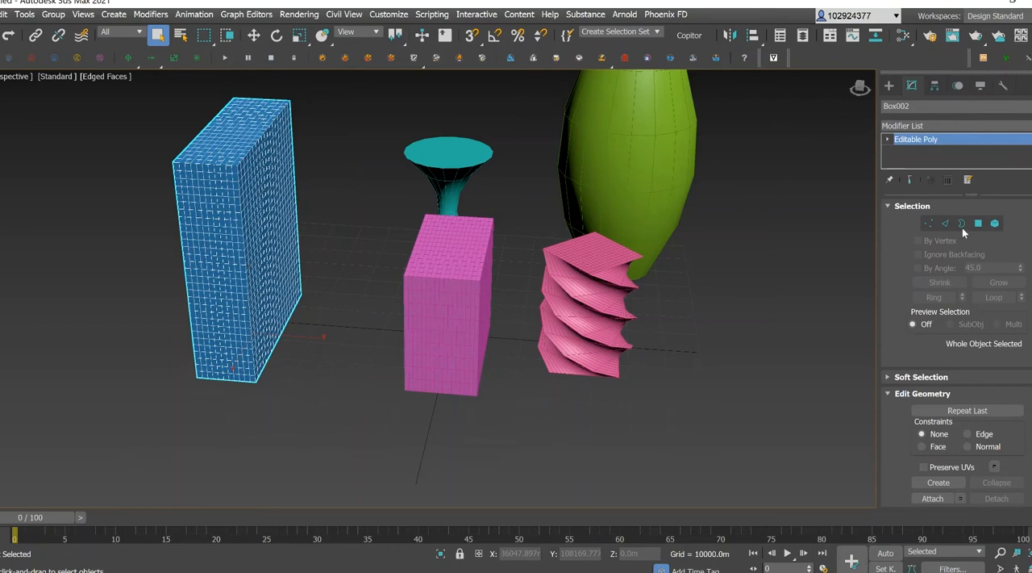
pyautogui.click(437, 303)
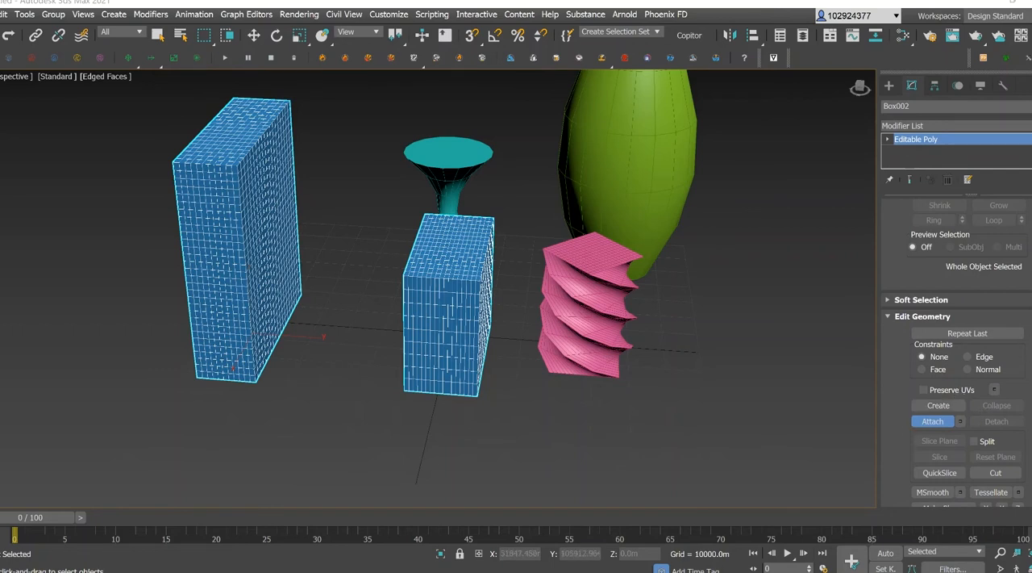
# Switch the combined blue mesh to Polygon level and open the Bridge settings, placing them clear of both boxes.
pyautogui.scroll(2, 971, 314)
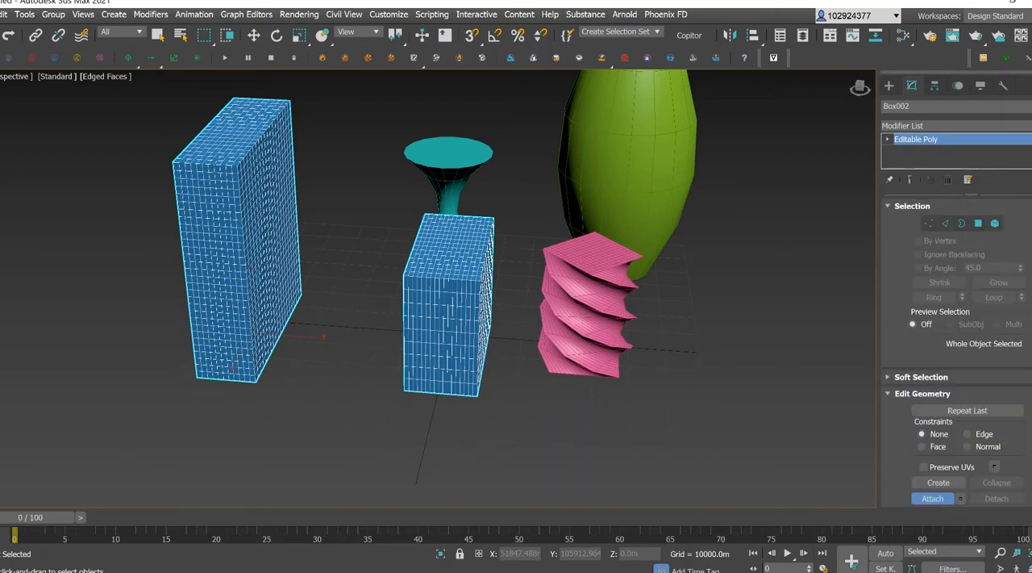
pyautogui.click(979, 225)
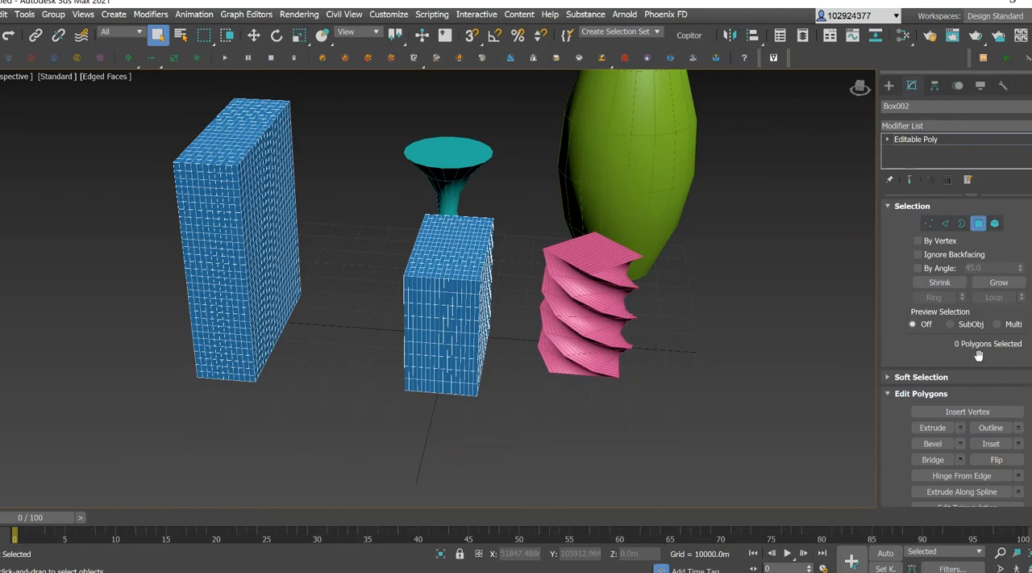
pyautogui.scroll(-1, 979, 355)
pyautogui.scroll(-1, 981, 356)
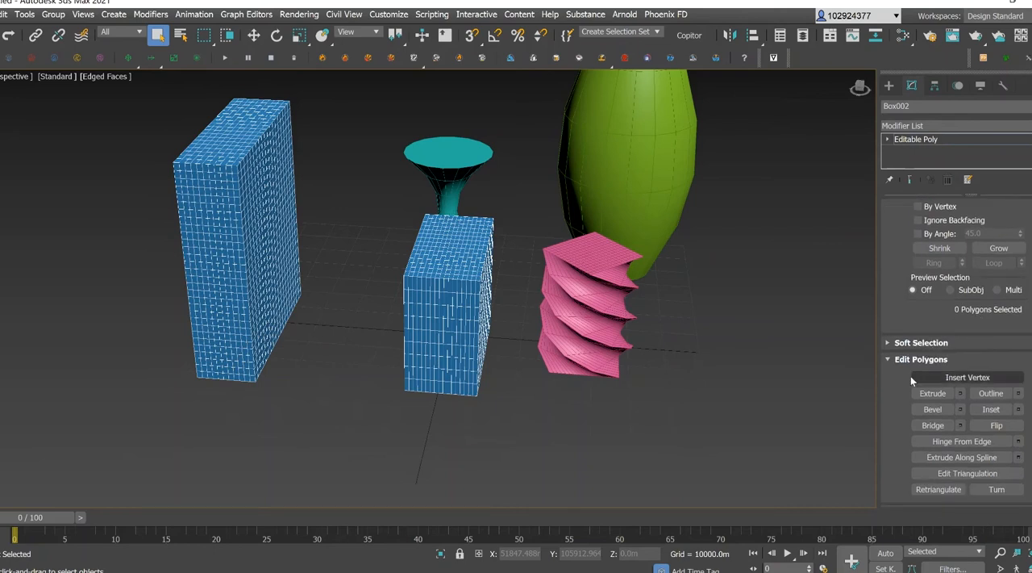
pyautogui.click(962, 423)
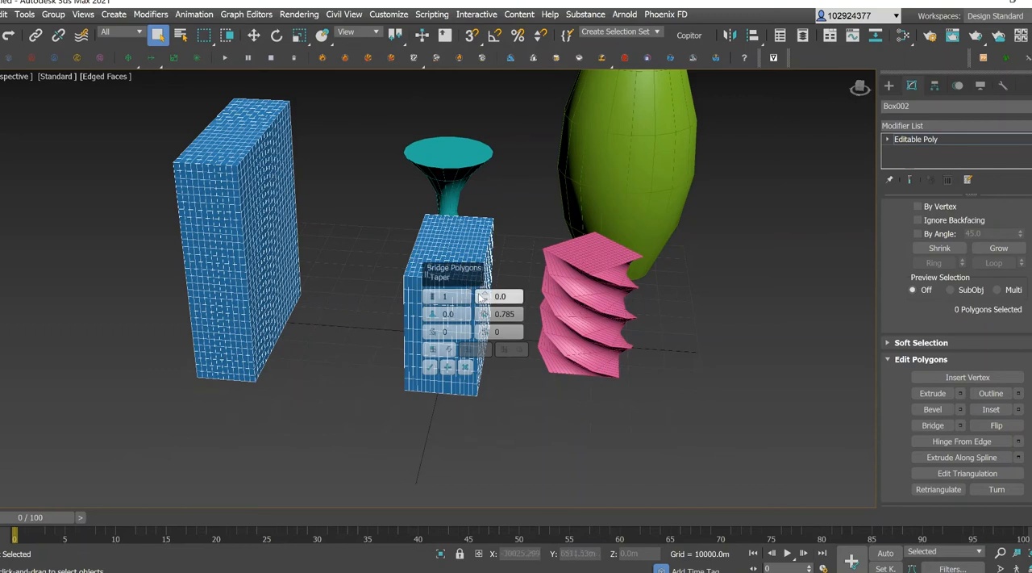
pyautogui.moveTo(457, 277); pyautogui.dragTo(25, 118)
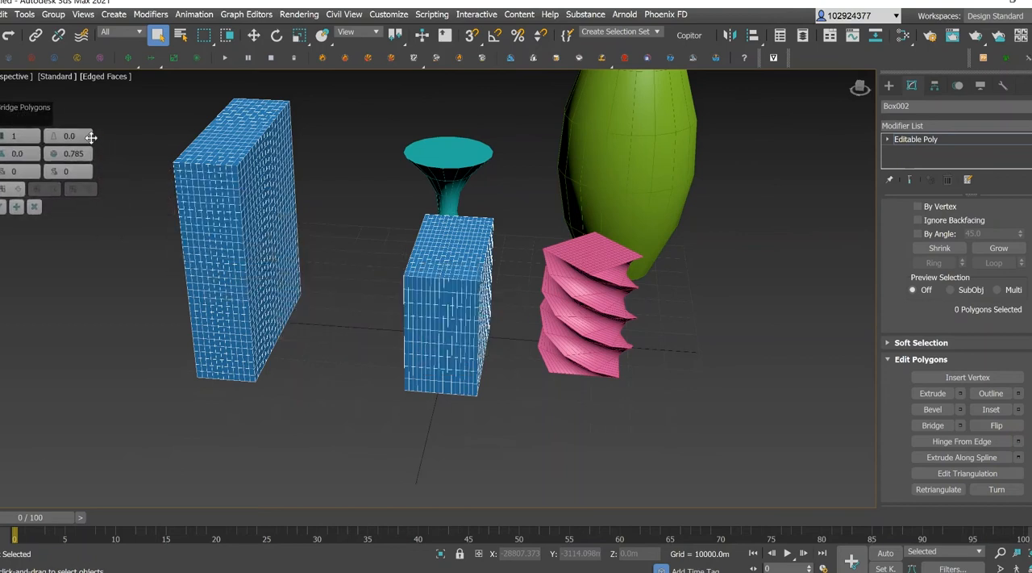
pyautogui.moveTo(34, 109); pyautogui.dragTo(22, 107)
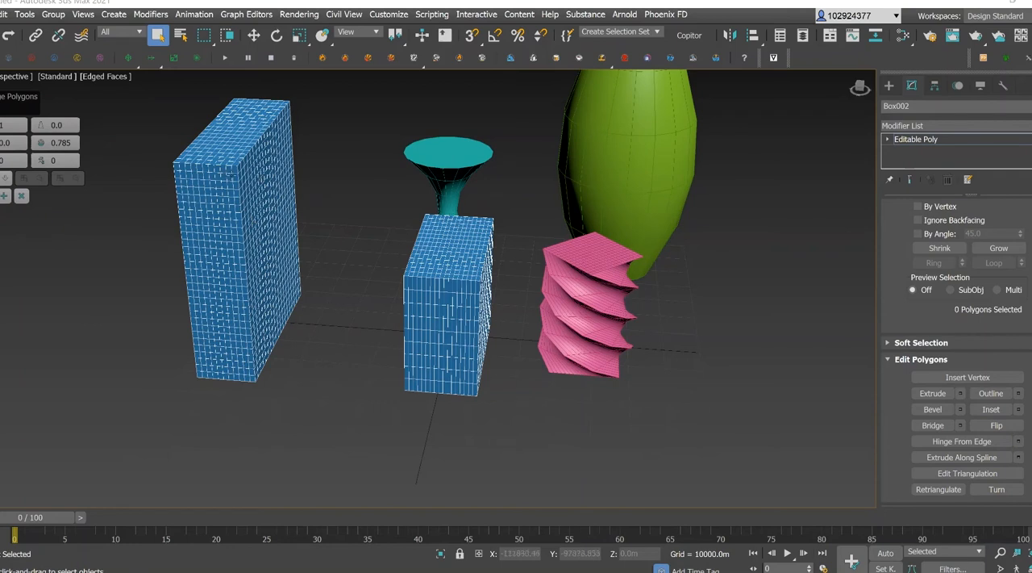
# Select a row of adjacent polygons across the upper part of the tall box's side facing the shorter box.
pyautogui.moveTo(860, 88); pyautogui.dragTo(655, 104)
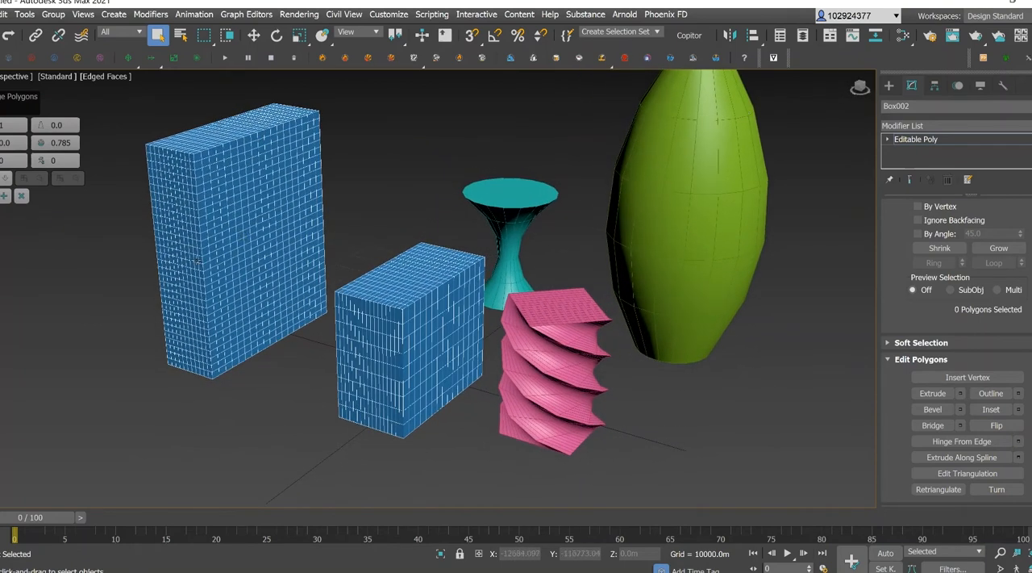
pyautogui.scroll(4, 196, 260)
pyautogui.moveTo(248, 196); pyautogui.dragTo(296, 292, button='middle')
pyautogui.scroll(3, 324, 174)
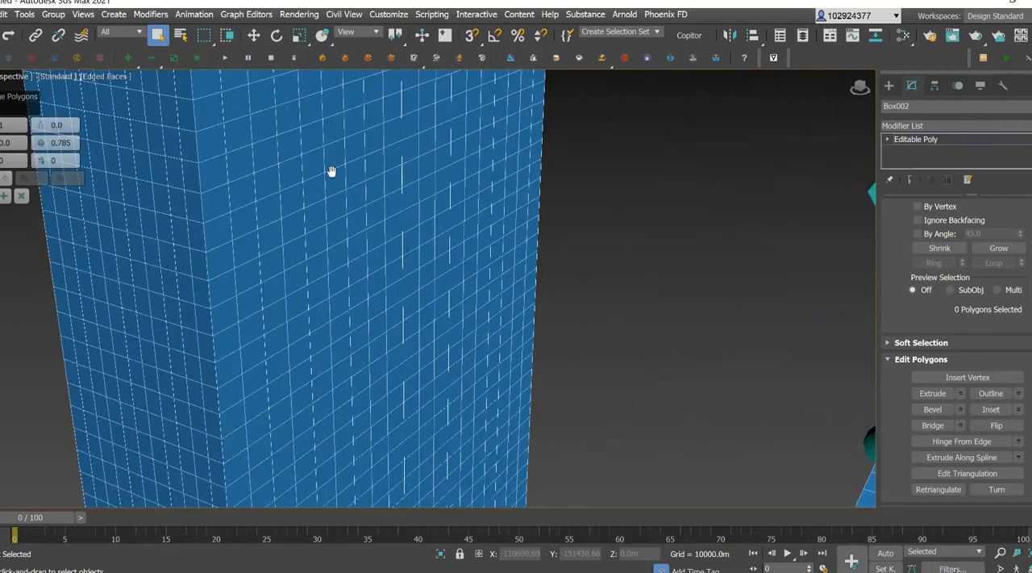
pyautogui.moveTo(332, 171); pyautogui.dragTo(369, 232, button='middle')
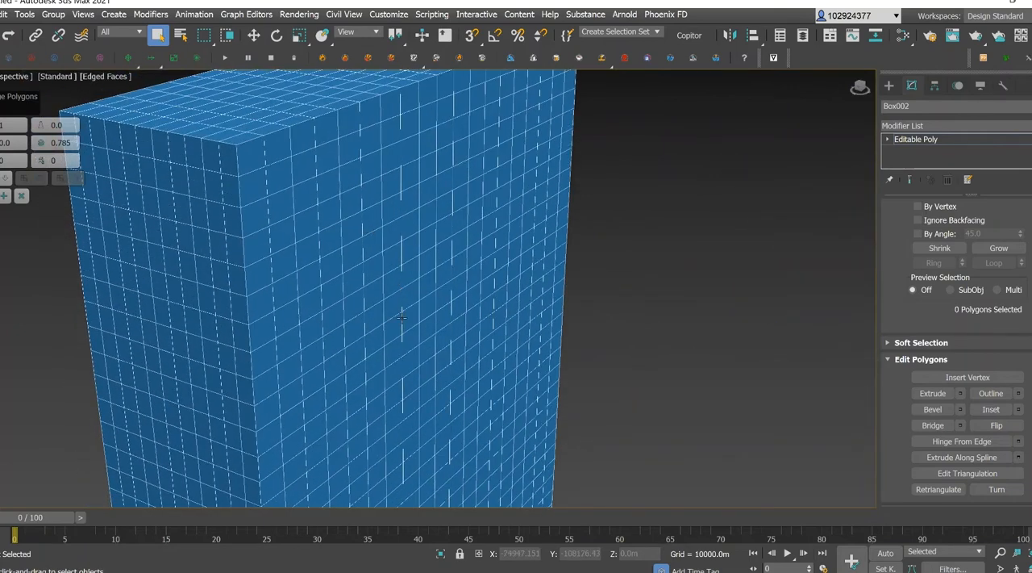
pyautogui.scroll(-3, 413, 281)
pyautogui.moveTo(438, 335); pyautogui.dragTo(415, 217, button='middle')
pyautogui.scroll(2, 426, 209)
pyautogui.click(412, 217)
pyautogui.keyDown('ctrl'); pyautogui.click(425, 212); pyautogui.keyUp('ctrl')
pyautogui.keyDown('ctrl'); pyautogui.click(453, 198); pyautogui.keyUp('ctrl')
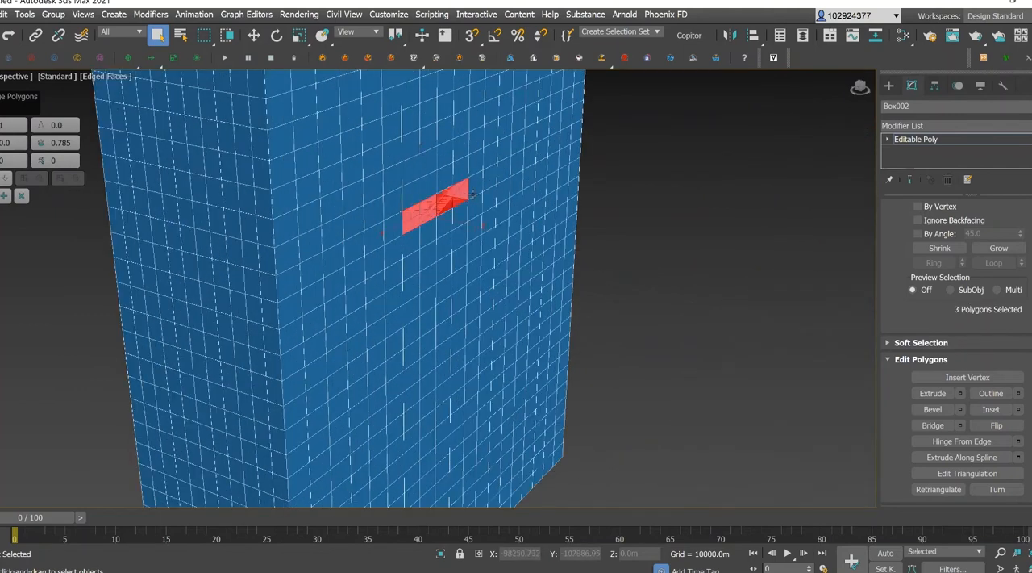
pyautogui.keyDown('ctrl'); pyautogui.click(476, 187); pyautogui.keyUp('ctrl')
pyautogui.keyDown('ctrl'); pyautogui.click(491, 174); pyautogui.keyUp('ctrl')
pyautogui.keyDown('ctrl'); pyautogui.click(505, 167); pyautogui.keyUp('ctrl')
# Extend the tall box's polygon selection downward and fill its gaps to form a block seven polygons wide and three high.
pyautogui.keyDown('ctrl'); pyautogui.click(495, 193); pyautogui.keyUp('ctrl')
pyautogui.keyDown('ctrl'); pyautogui.click(467, 205); pyautogui.keyUp('ctrl')
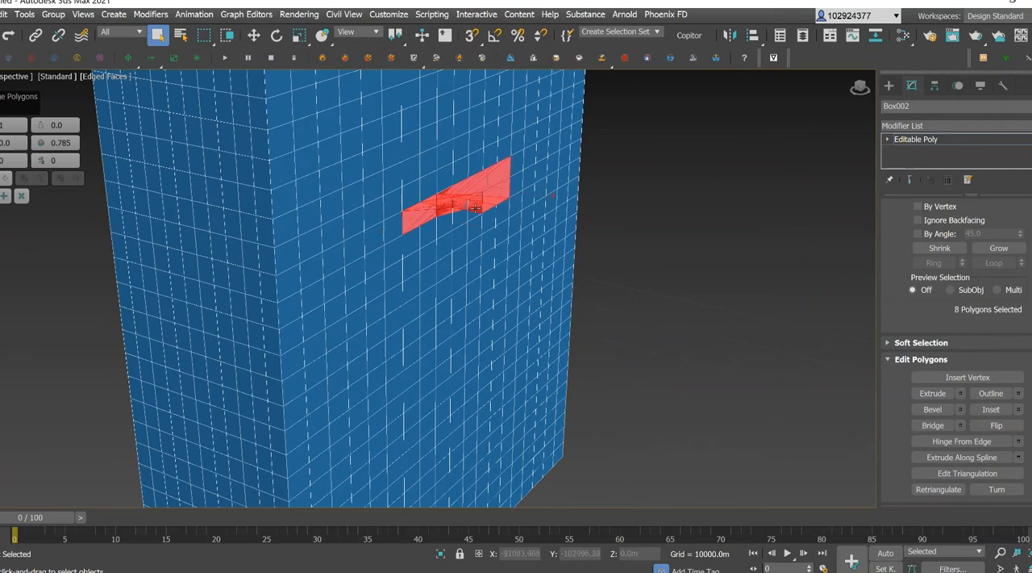
pyautogui.keyDown('ctrl'); pyautogui.click(444, 226); pyautogui.keyUp('ctrl')
pyautogui.keyDown('ctrl'); pyautogui.click(425, 236); pyautogui.keyUp('ctrl')
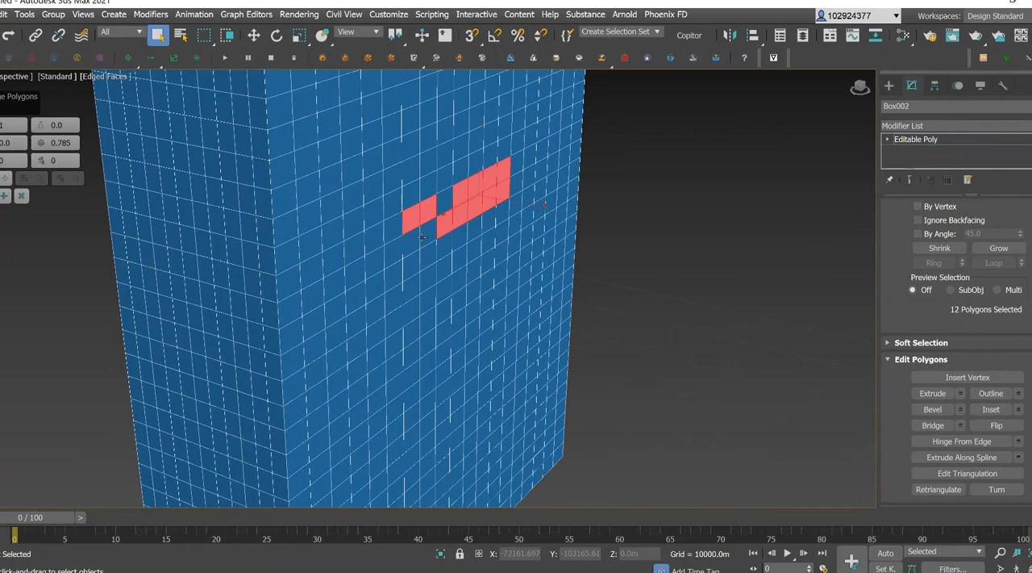
pyautogui.keyDown('ctrl'); pyautogui.click(414, 244); pyautogui.keyUp('ctrl')
pyautogui.keyDown('ctrl'); pyautogui.click(413, 267); pyautogui.keyUp('ctrl')
pyautogui.keyDown('ctrl'); pyautogui.click(432, 256); pyautogui.keyUp('ctrl')
pyautogui.keyDown('ctrl'); pyautogui.click(459, 238); pyautogui.keyUp('ctrl')
pyautogui.keyDown('ctrl'); pyautogui.click(445, 246); pyautogui.keyUp('ctrl')
pyautogui.keyDown('ctrl'); pyautogui.click(479, 228); pyautogui.keyUp('ctrl')
pyautogui.keyDown('ctrl'); pyautogui.click(491, 222); pyautogui.keyUp('ctrl')
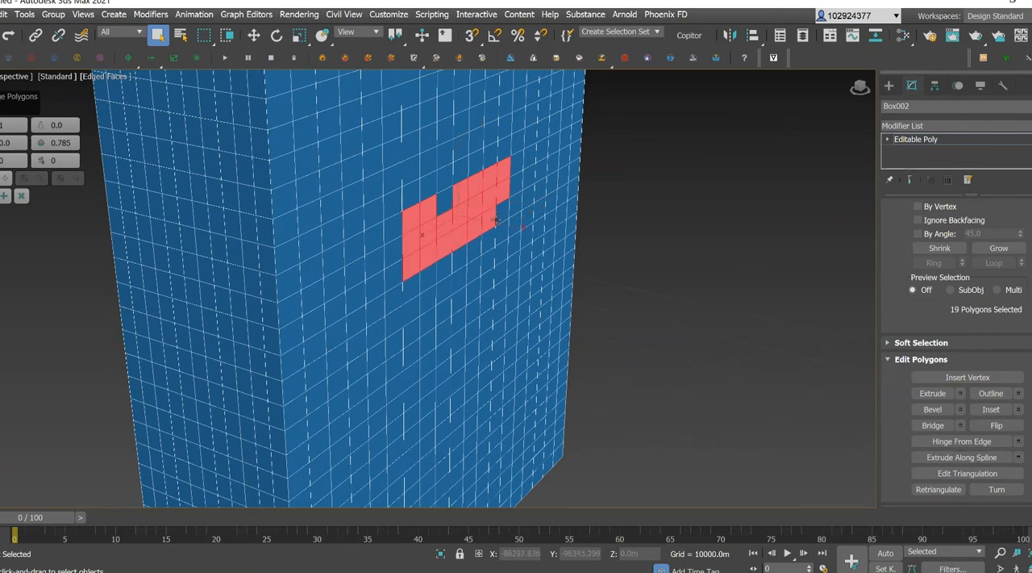
pyautogui.keyDown('ctrl'); pyautogui.click(502, 213); pyautogui.keyUp('ctrl')
pyautogui.keyDown('ctrl'); pyautogui.click(445, 203); pyautogui.keyUp('ctrl')
# Add the row of polygons along the upper edge of the shorter box's facing side to bridge the two boxes.
pyautogui.scroll(-5, 399, 218)
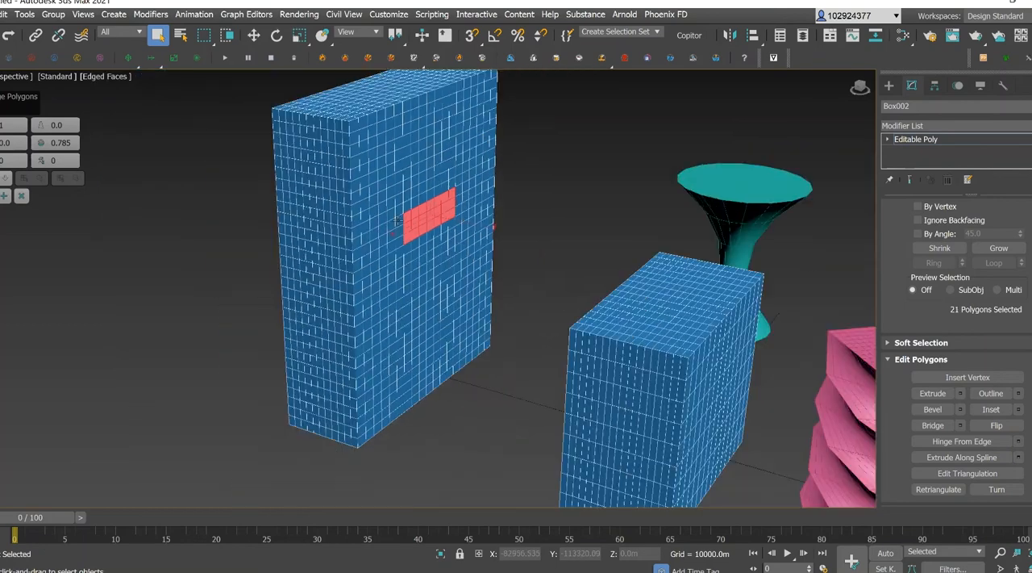
pyautogui.moveTo(861, 89); pyautogui.dragTo(740, 162)
pyautogui.moveTo(861, 90); pyautogui.dragTo(833, 107)
pyautogui.scroll(8, 566, 239)
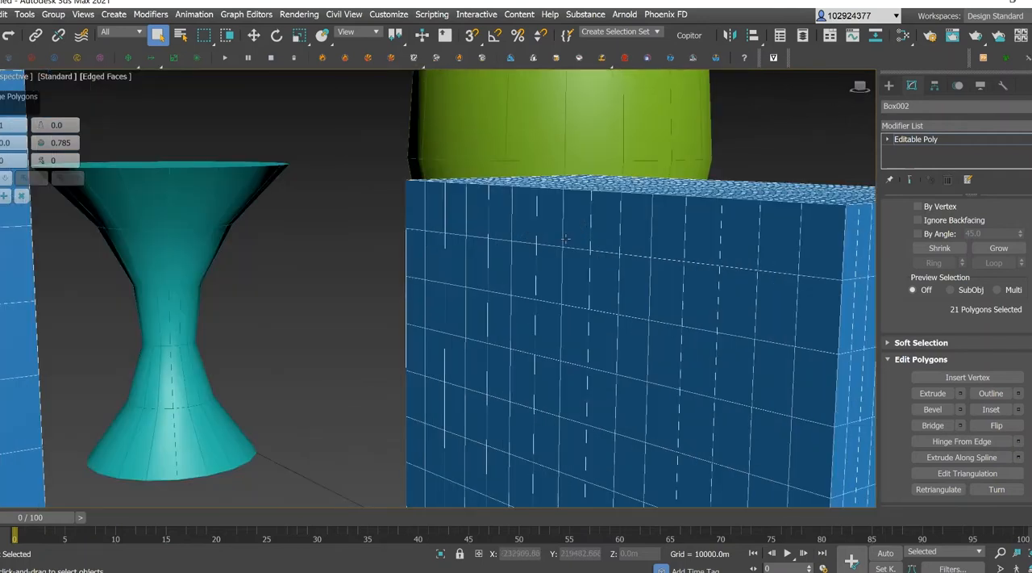
pyautogui.keyDown('ctrl'); pyautogui.click(520, 220); pyautogui.keyUp('ctrl')
pyautogui.keyDown('ctrl'); pyautogui.click(557, 223); pyautogui.keyUp('ctrl')
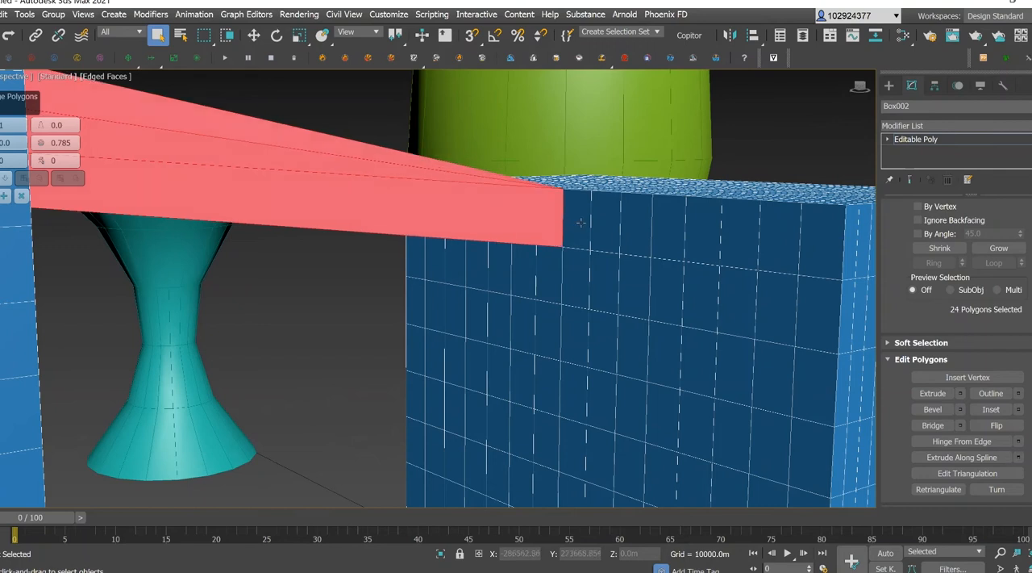
pyautogui.keyDown('ctrl'); pyautogui.click(582, 223); pyautogui.keyUp('ctrl')
pyautogui.keyDown('ctrl'); pyautogui.click(613, 231); pyautogui.keyUp('ctrl')
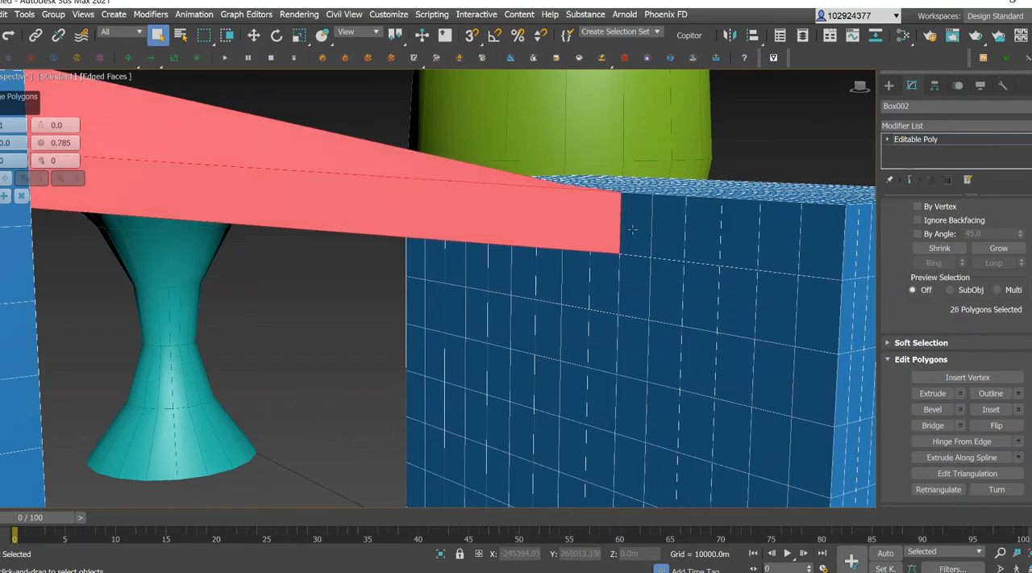
pyautogui.keyDown('ctrl'); pyautogui.click(637, 233); pyautogui.keyUp('ctrl')
pyautogui.keyDown('ctrl'); pyautogui.click(670, 236); pyautogui.keyUp('ctrl')
pyautogui.keyDown('ctrl'); pyautogui.click(621, 299); pyautogui.keyUp('ctrl')
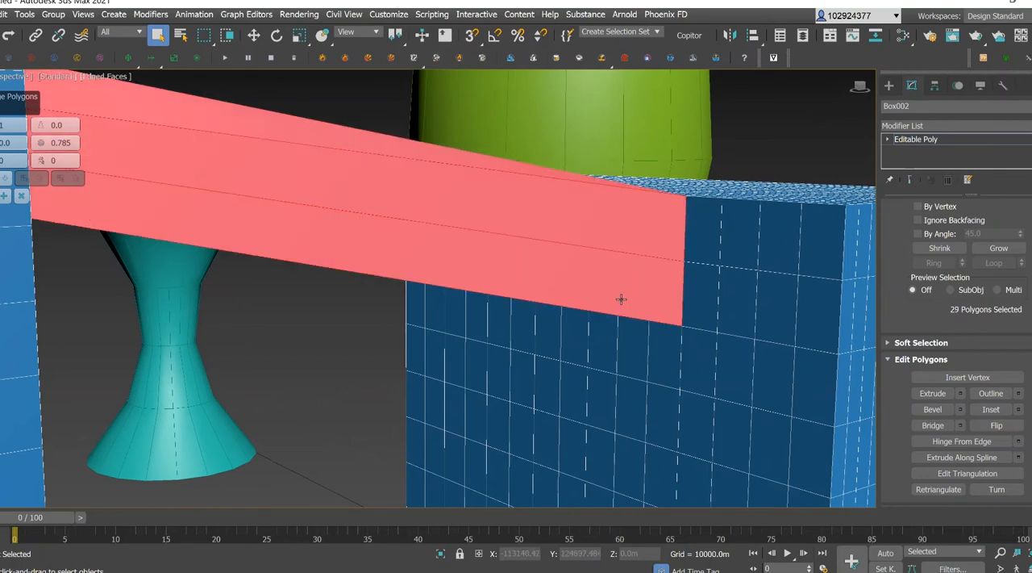
# Add the remaining polygons of the second row on the shorter box to widen the bridge's end to seven by two polygons.
pyautogui.moveTo(857, 91); pyautogui.dragTo(836, 76)
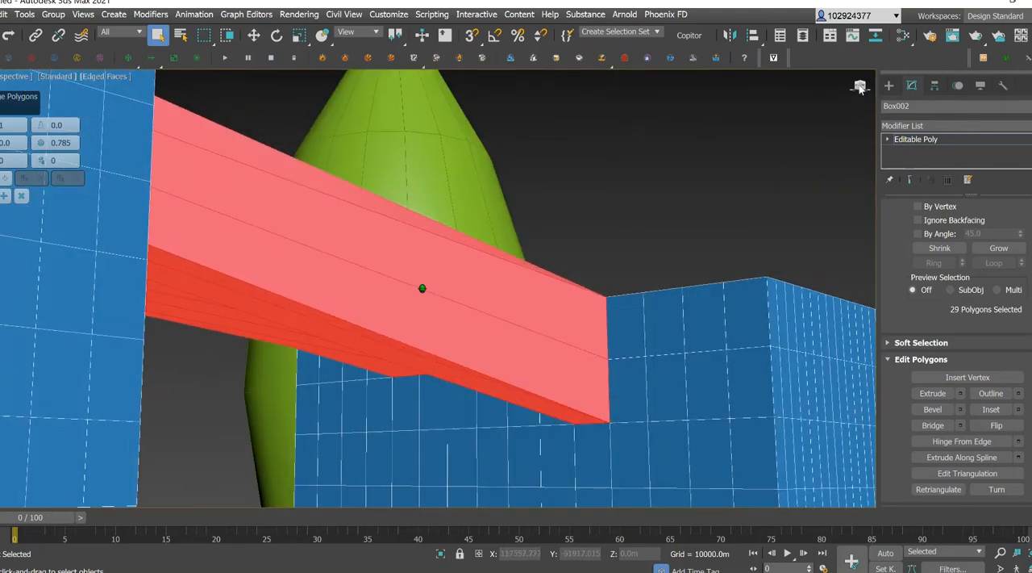
pyautogui.scroll(-5, 476, 428)
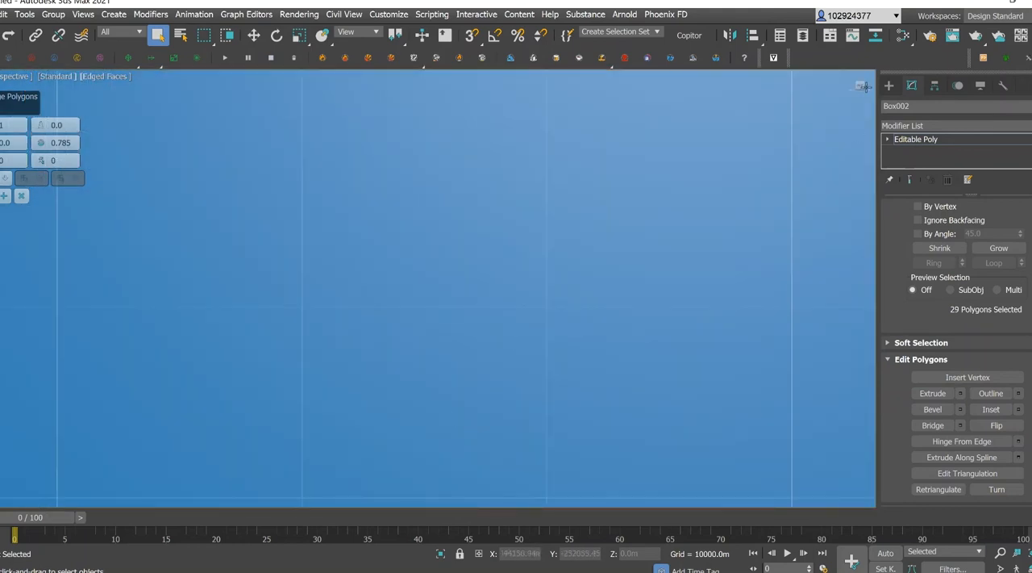
pyautogui.scroll(5, 422, 288)
pyautogui.scroll(-1, 691, 213)
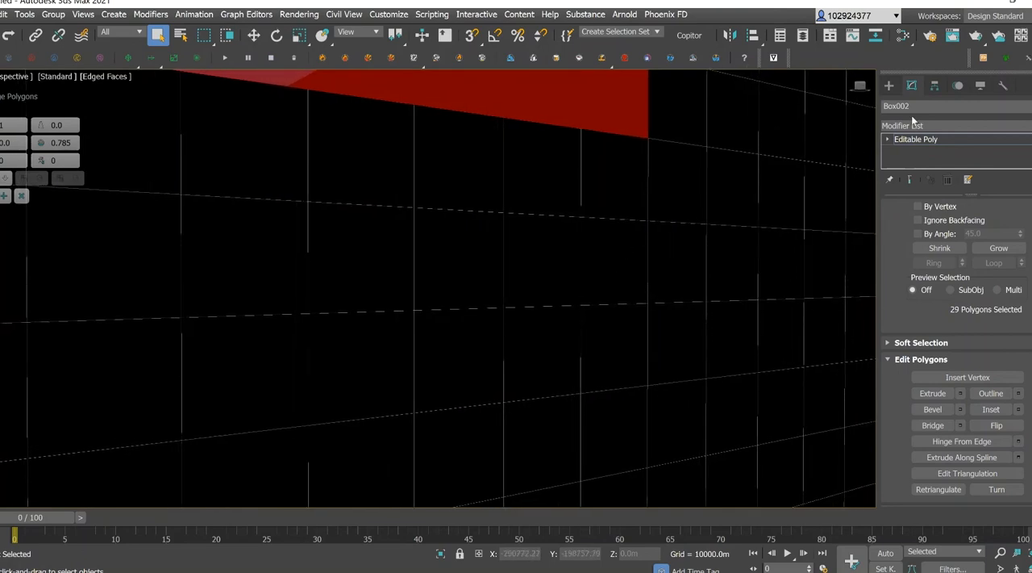
pyautogui.moveTo(860, 86); pyautogui.dragTo(754, 156)
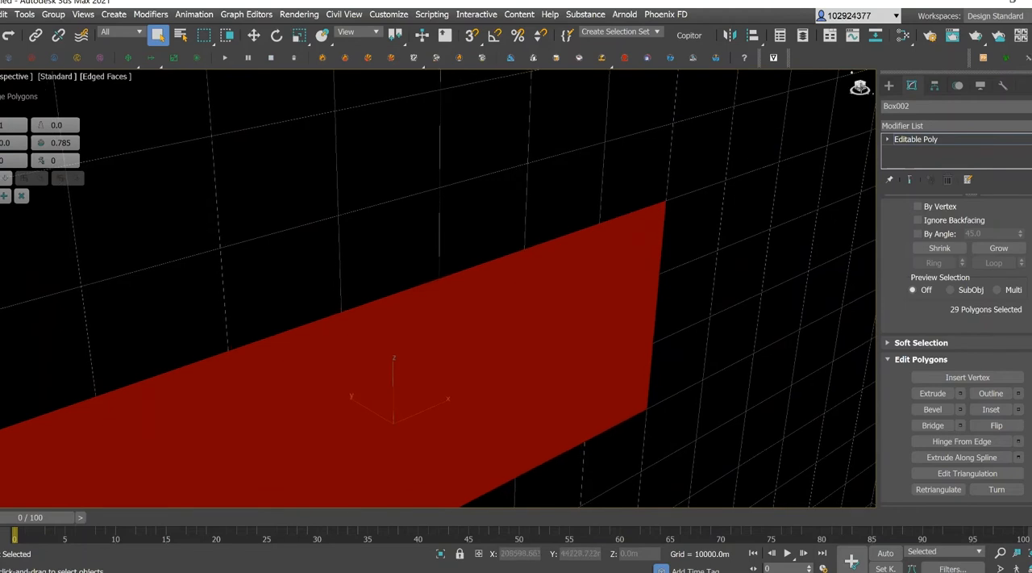
pyautogui.moveTo(861, 86); pyautogui.dragTo(812, 69)
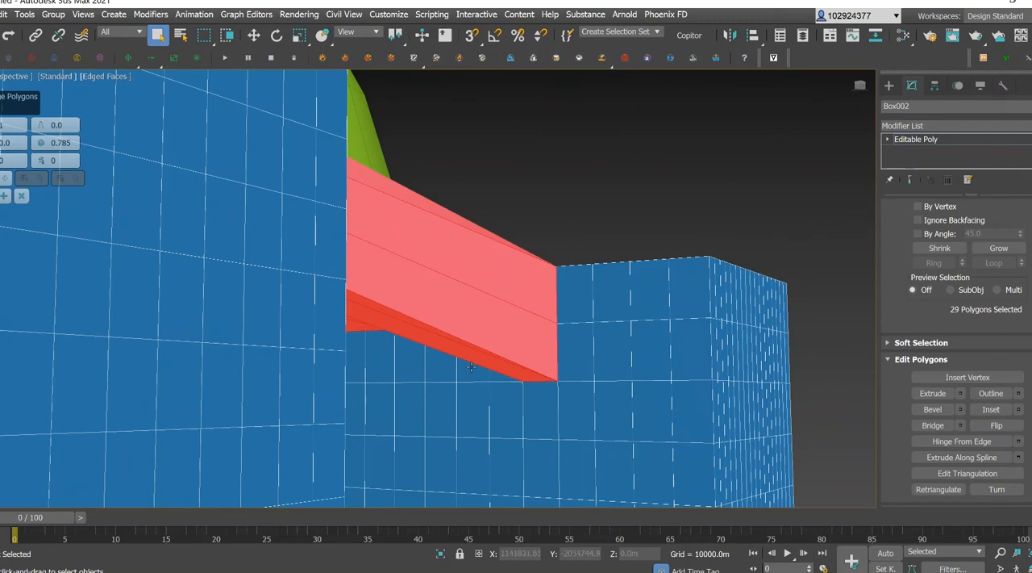
pyautogui.scroll(3, 471, 367)
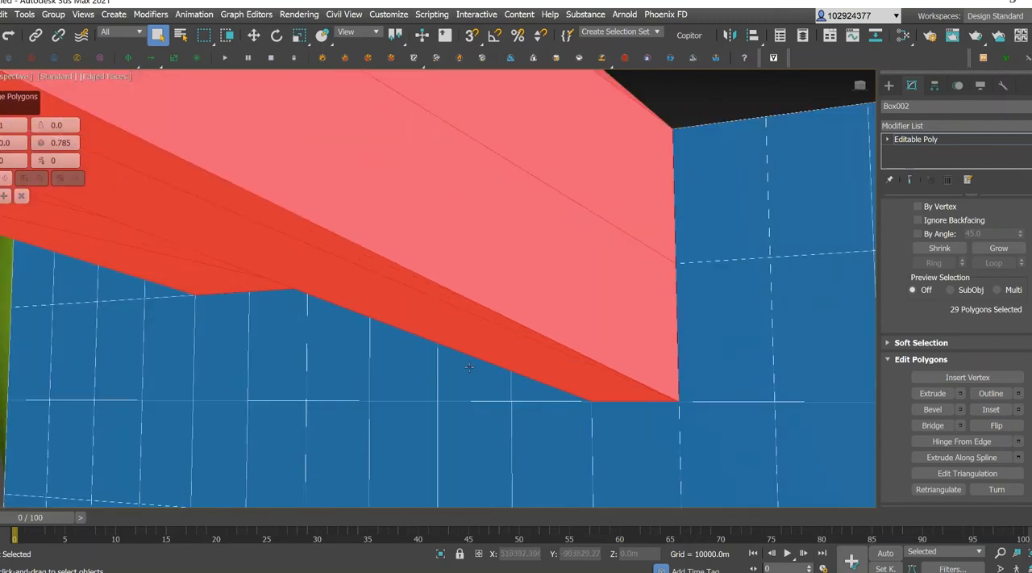
pyautogui.keyDown('ctrl'); pyautogui.click(215, 354); pyautogui.keyUp('ctrl')
pyautogui.keyDown('ctrl'); pyautogui.click(275, 350); pyautogui.keyUp('ctrl')
pyautogui.keyDown('ctrl'); pyautogui.click(341, 354); pyautogui.keyUp('ctrl')
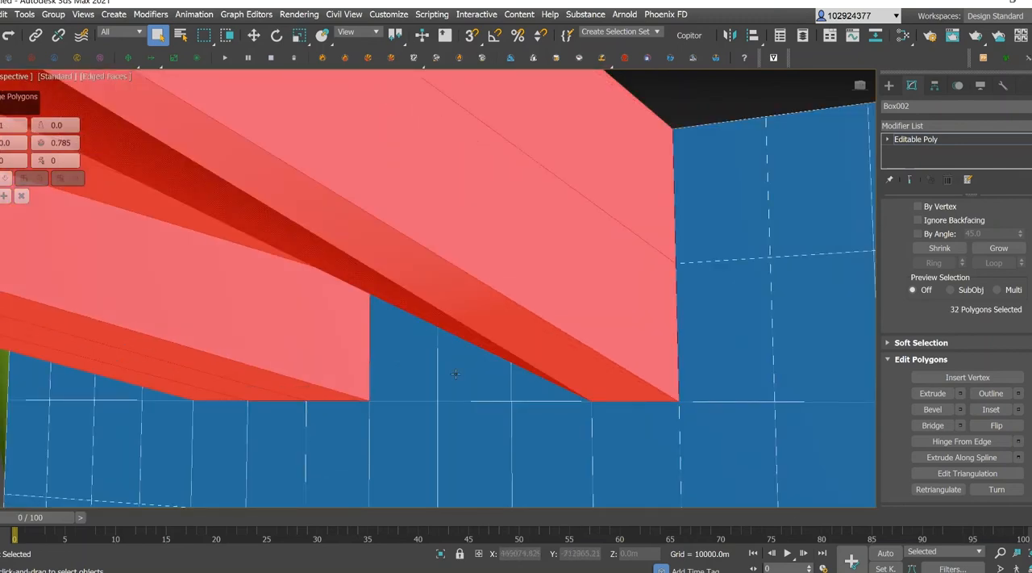
pyautogui.keyDown('ctrl'); pyautogui.click(403, 360); pyautogui.keyUp('ctrl')
pyautogui.keyDown('ctrl'); pyautogui.click(492, 382); pyautogui.keyUp('ctrl')
pyautogui.keyDown('ctrl'); pyautogui.click(521, 393); pyautogui.keyUp('ctrl')
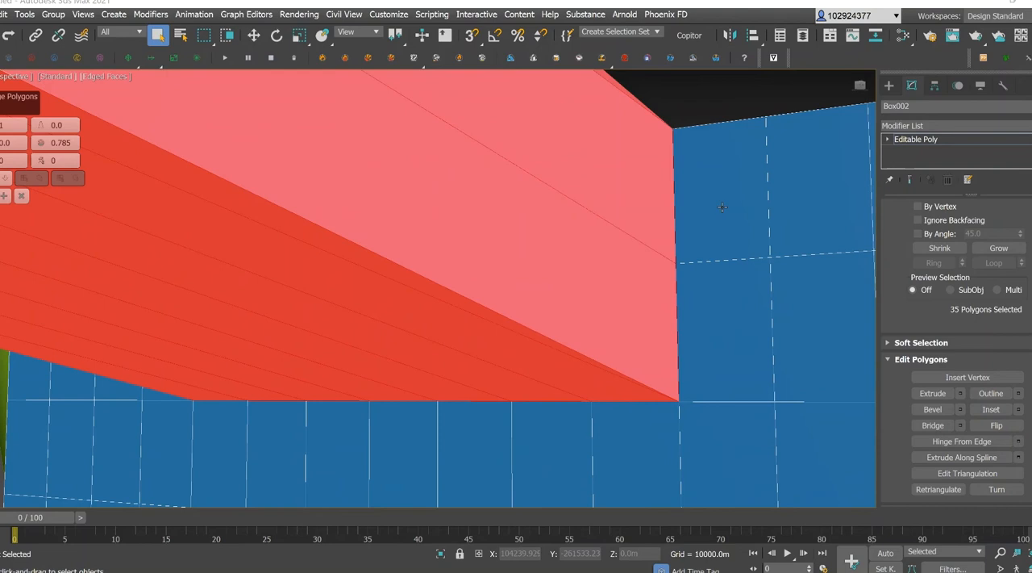
# Delete the selected bridge polygons and undo the deletion.
pyautogui.scroll(-2, 724, 211)
pyautogui.moveTo(861, 87); pyautogui.dragTo(825, 114)
pyautogui.scroll(-4, 500, 264)
pyautogui.scroll(-4, 500, 264)
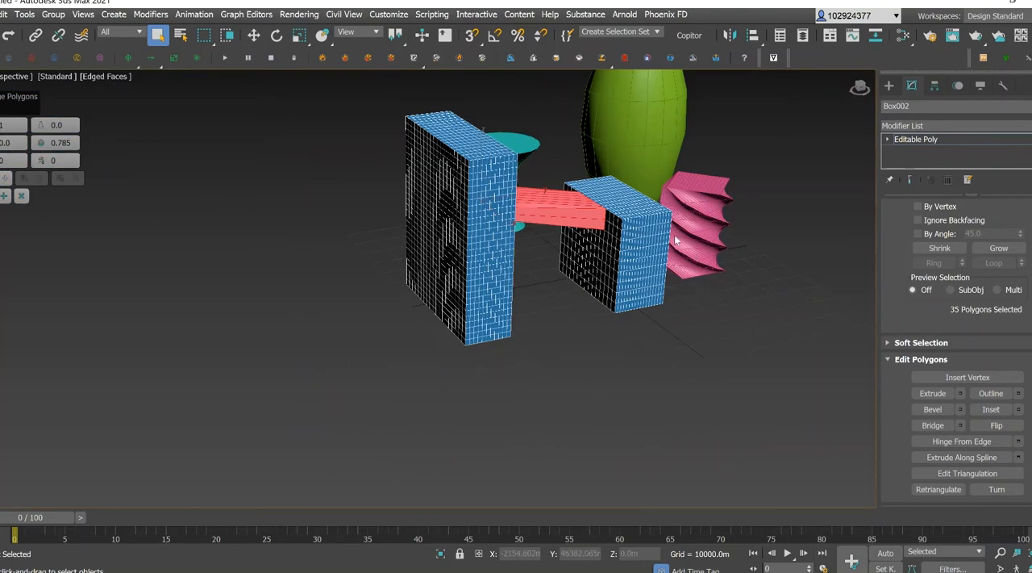
pyautogui.press('Delete')
pyautogui.moveTo(861, 87); pyautogui.dragTo(812, 85)
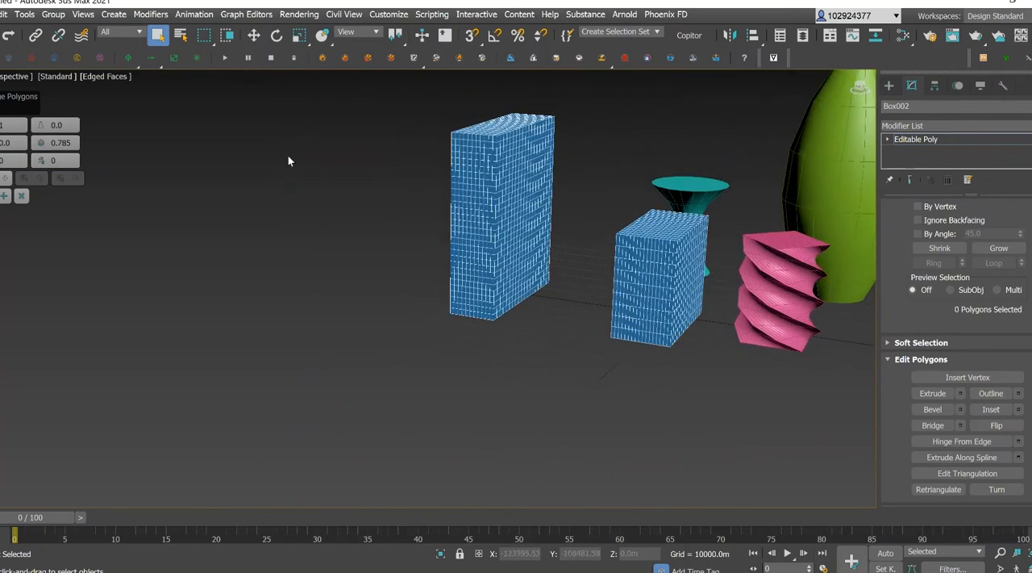
pyautogui.click(8, 35)
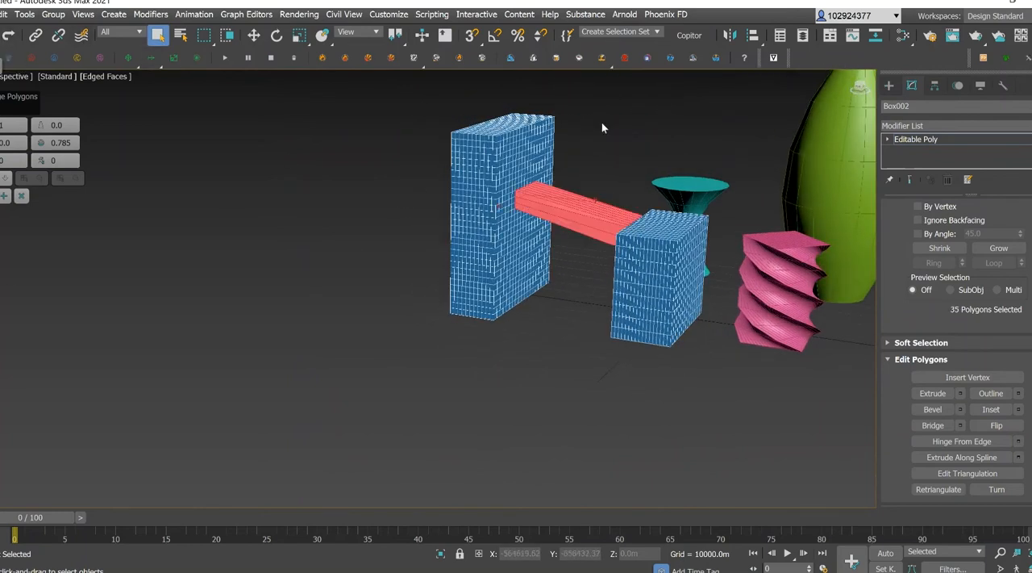
# Move the Bridge settings fully into view and set the bridge's Segments to 10.
pyautogui.moveTo(859, 88); pyautogui.dragTo(884, 93)
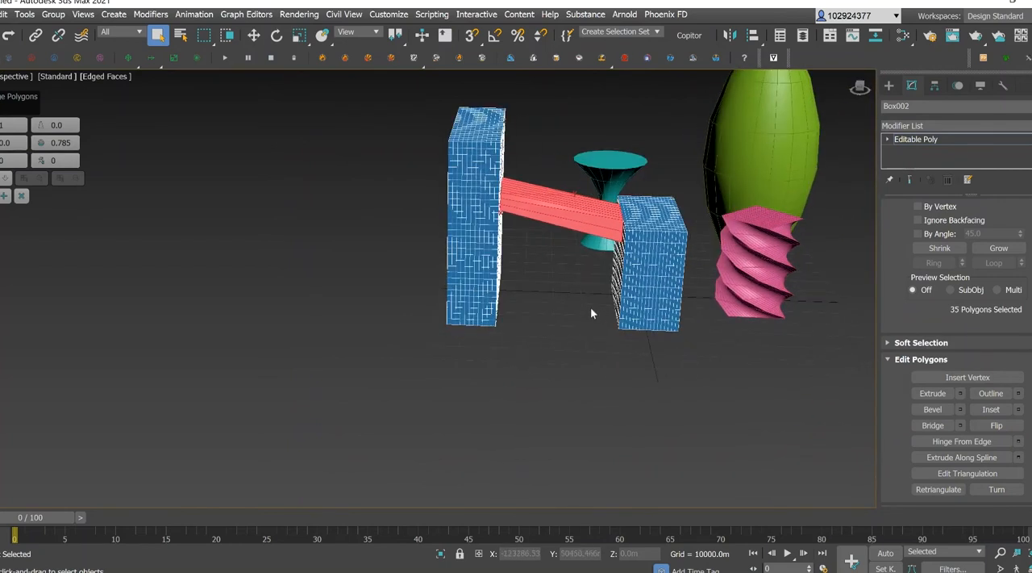
pyautogui.scroll(3, 565, 179)
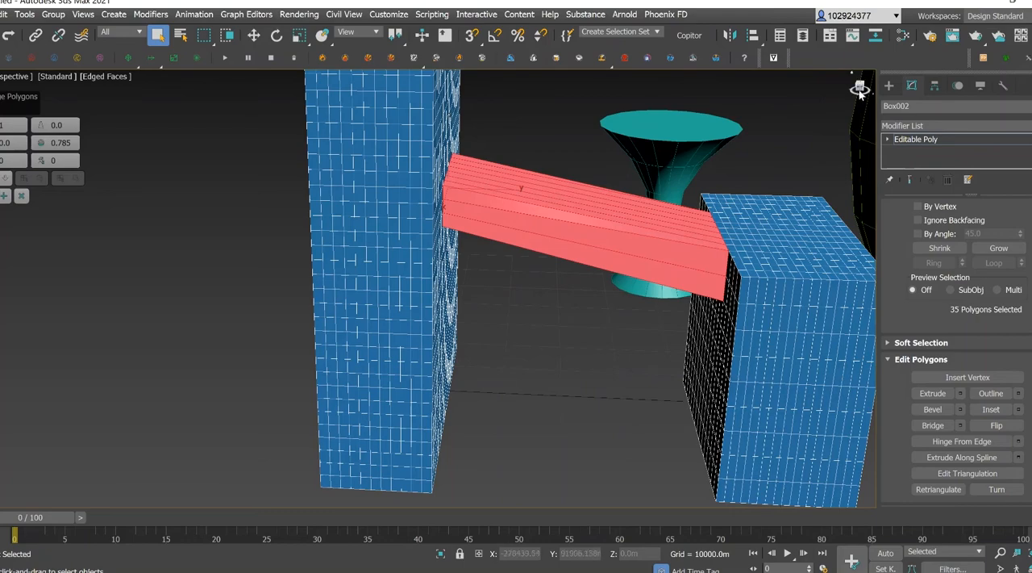
pyautogui.moveTo(860, 92); pyautogui.dragTo(878, 75)
pyautogui.moveTo(14, 98); pyautogui.dragTo(59, 136)
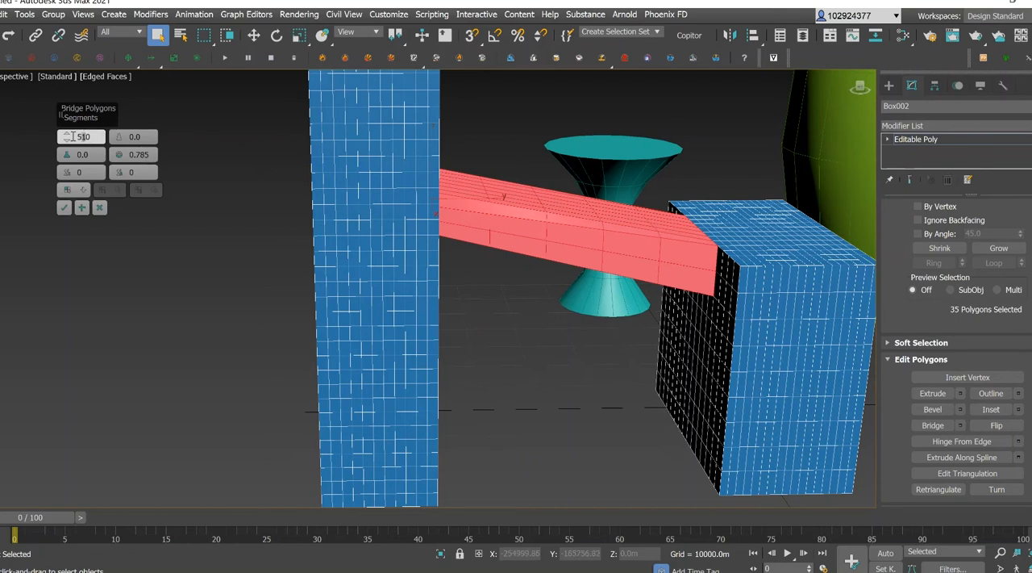
pyautogui.press('BackSpace')
pyautogui.press('BackSpace')
pyautogui.click(67, 135)
pyautogui.click(67, 137)
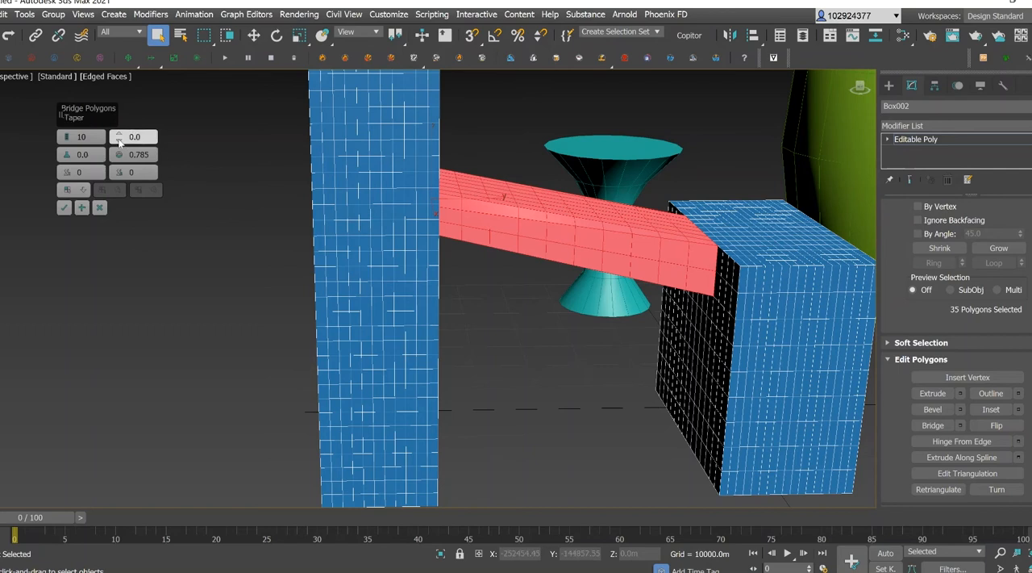
# Try bridge Taper values of -1.5 and 0.995, and settle on a Taper of -0.605.
pyautogui.moveTo(120, 140); pyautogui.dragTo(119, 134)
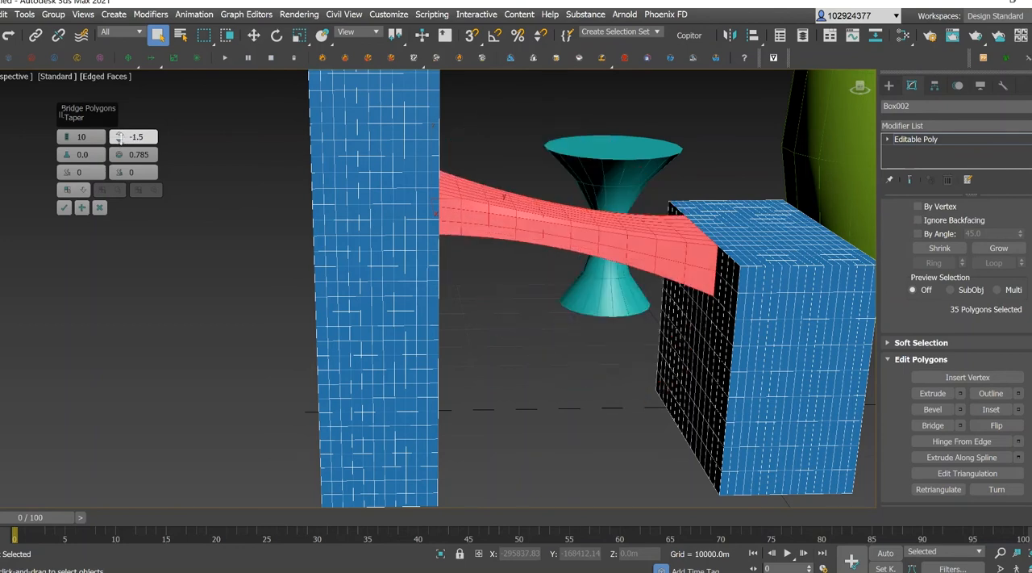
pyautogui.moveTo(861, 87); pyautogui.dragTo(814, 90)
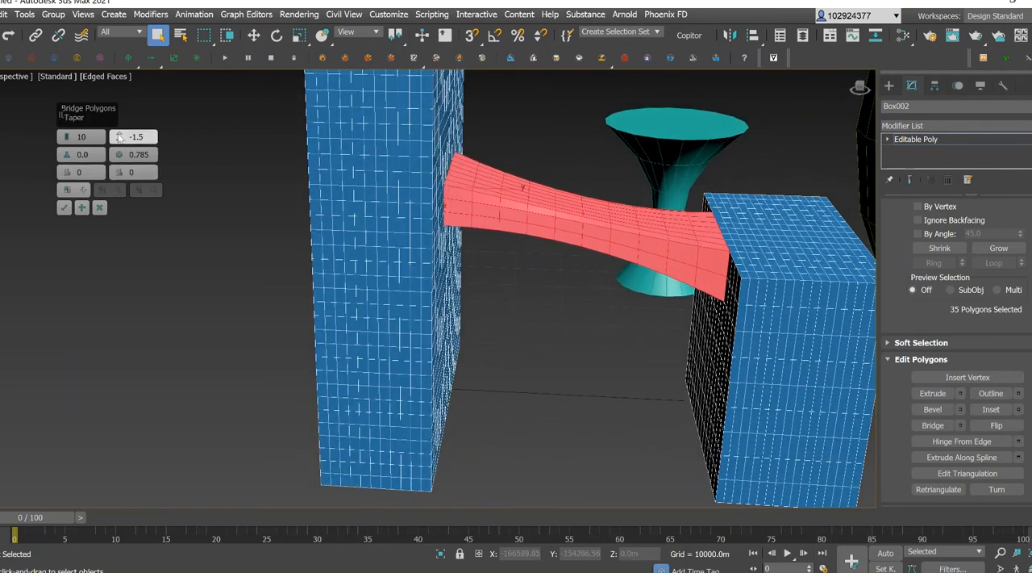
pyautogui.moveTo(119, 136); pyautogui.dragTo(118, 134)
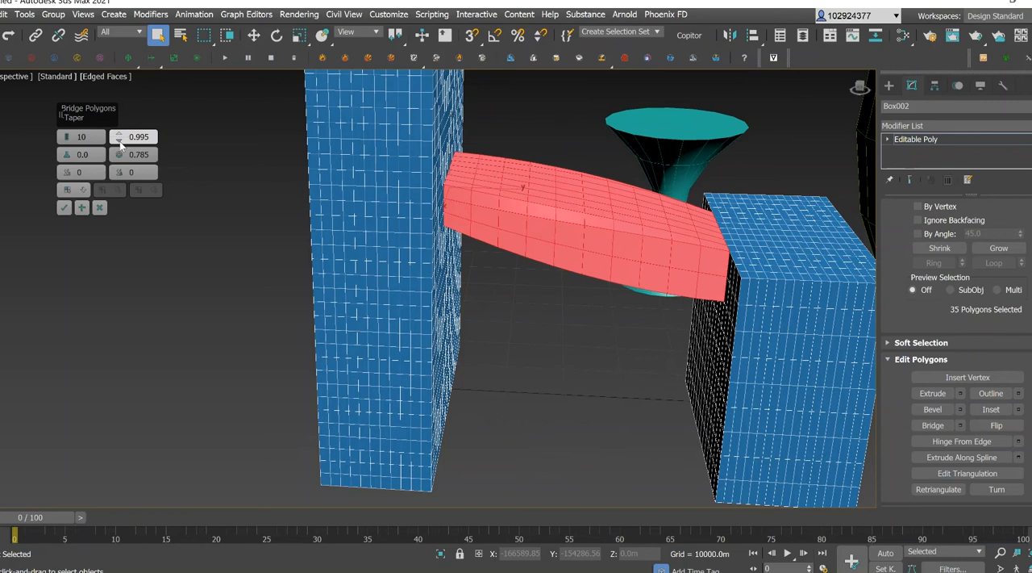
pyautogui.moveTo(119, 140); pyautogui.dragTo(119, 135)
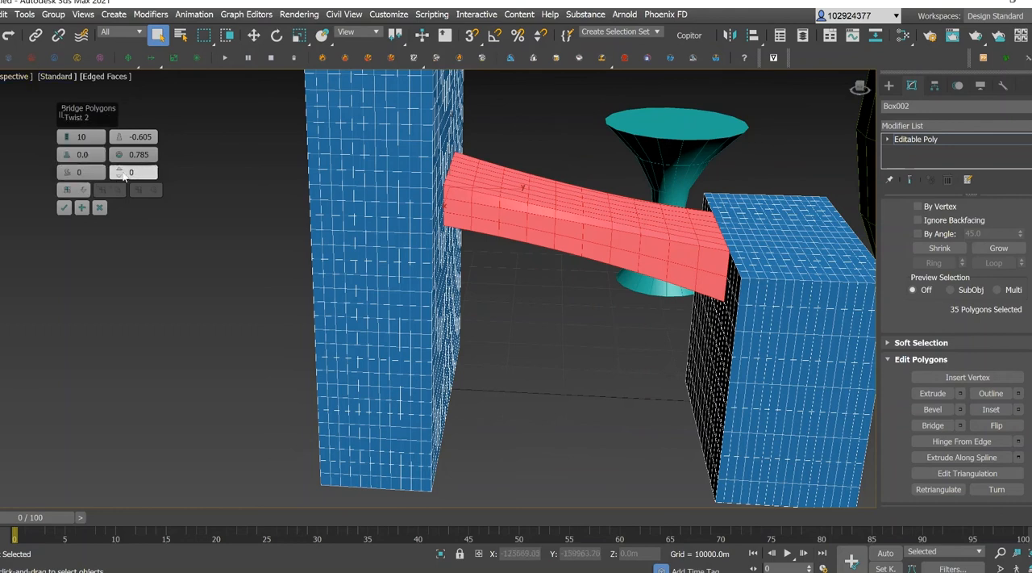
# Try a Twist 1 value of 3 on the bridge, raise it to 7 and inspect the twisted shape.
pyautogui.moveTo(67, 175); pyautogui.dragTo(119, 172)
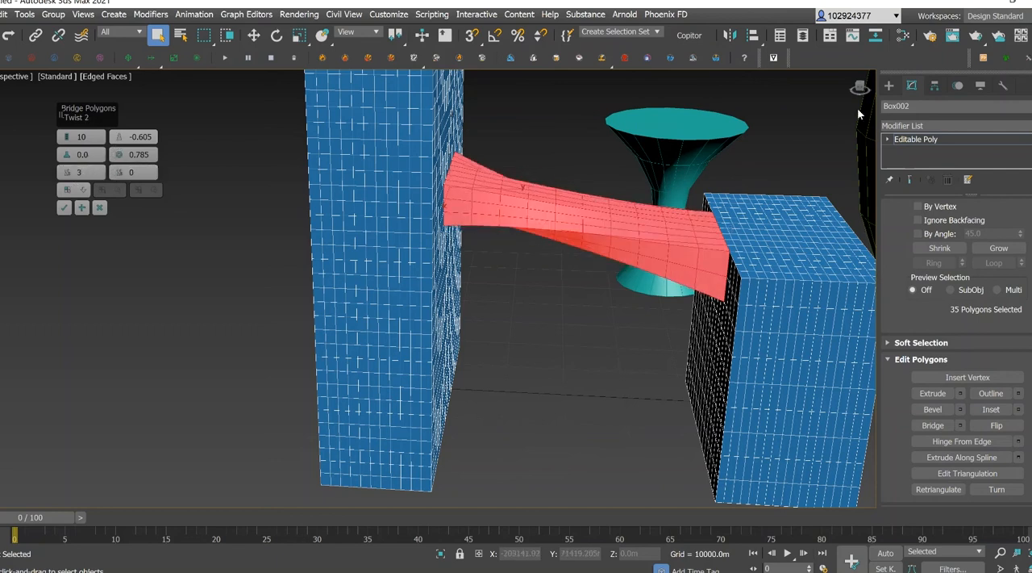
pyautogui.moveTo(861, 89); pyautogui.dragTo(830, 90)
pyautogui.keyDown('alt'); pyautogui.moveTo(582, 172); pyautogui.dragTo(575, 170, button='middle'); pyautogui.keyUp('alt')
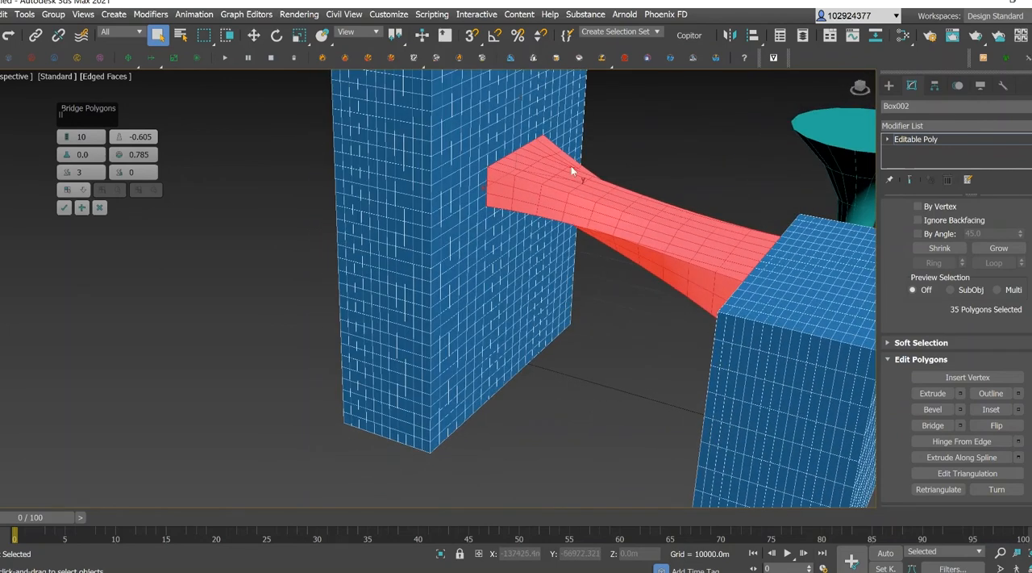
pyautogui.moveTo(68, 174); pyautogui.dragTo(68, 166)
pyautogui.moveTo(861, 89); pyautogui.dragTo(808, 96)
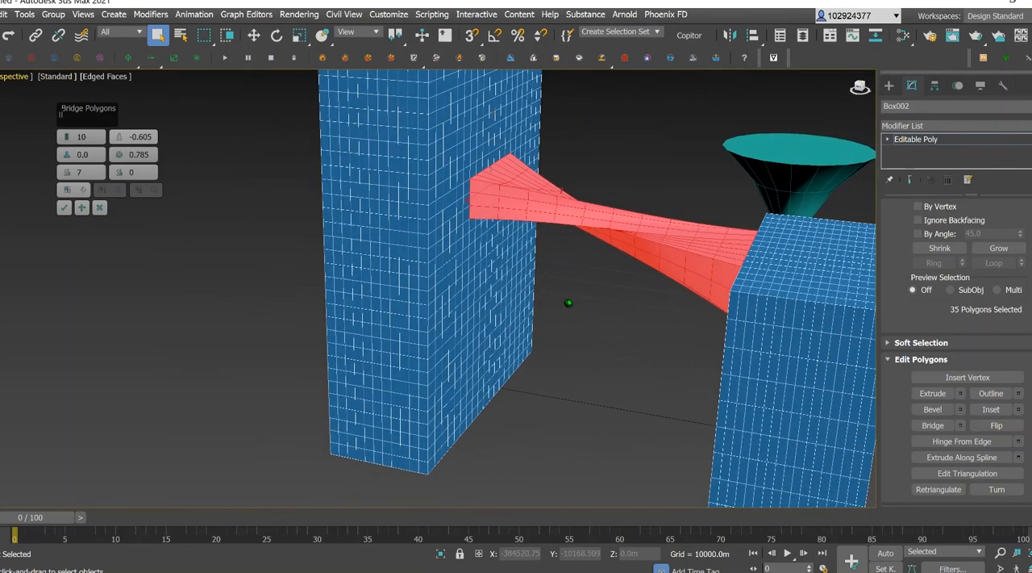
pyautogui.moveTo(860, 88); pyautogui.dragTo(895, 86)
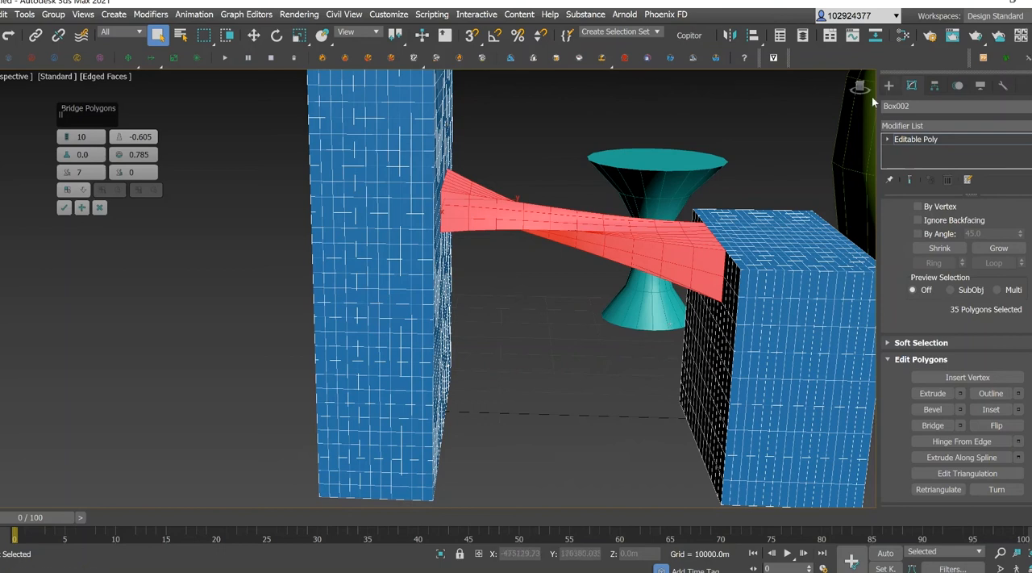
# Add two polygons on the tall box's inner face and one low on the shorter box's facing side to form a second bridge.
pyautogui.moveTo(866, 88); pyautogui.dragTo(847, 88)
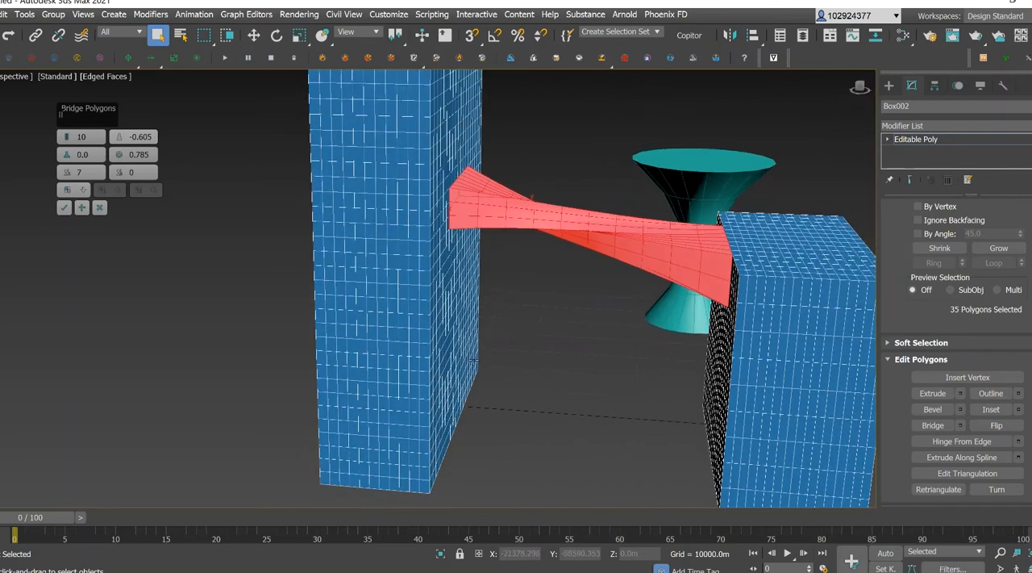
pyautogui.scroll(5, 433, 376)
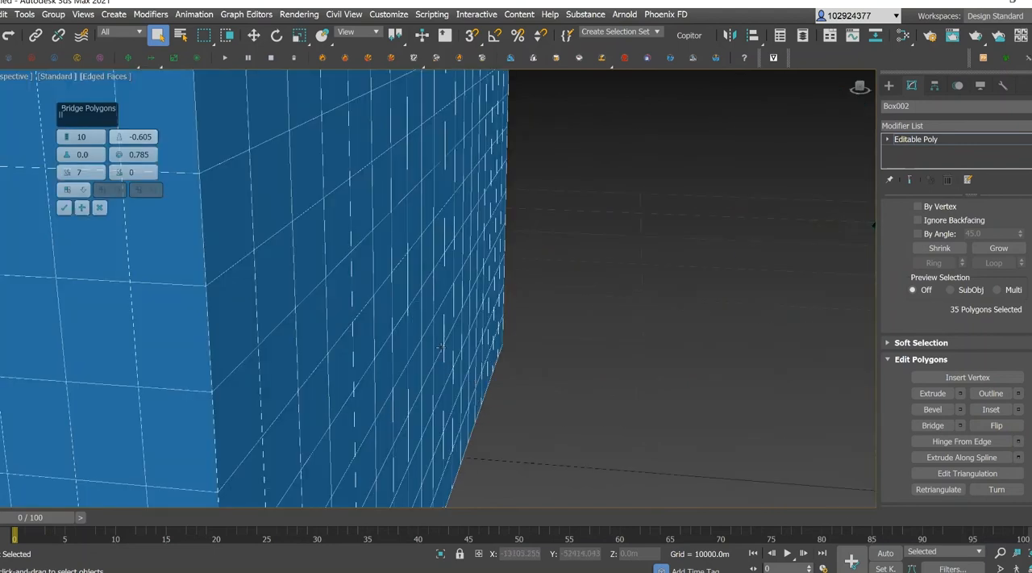
pyautogui.keyDown('ctrl'); pyautogui.click(361, 342); pyautogui.keyUp('ctrl')
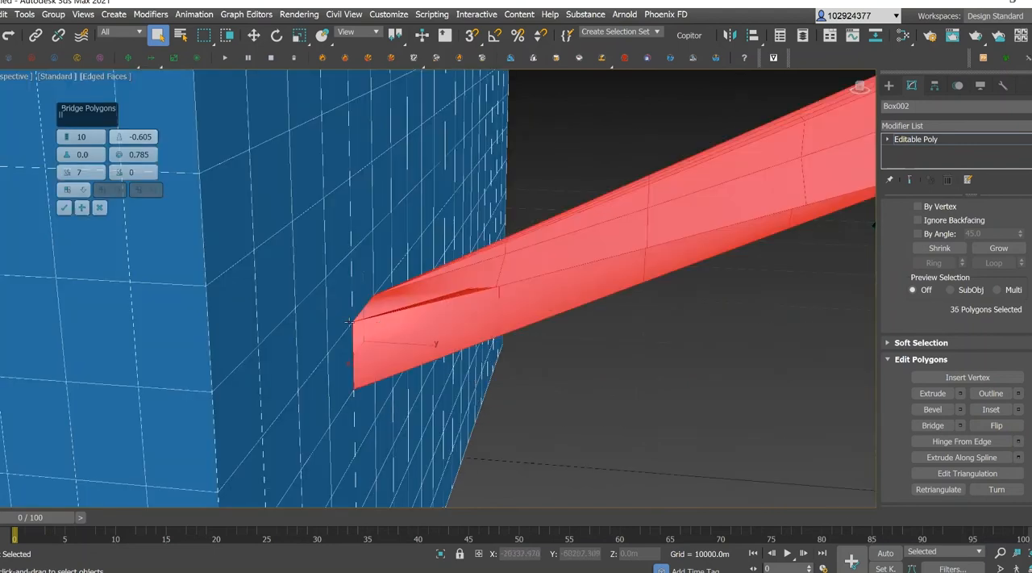
pyautogui.scroll(-8, 349, 321)
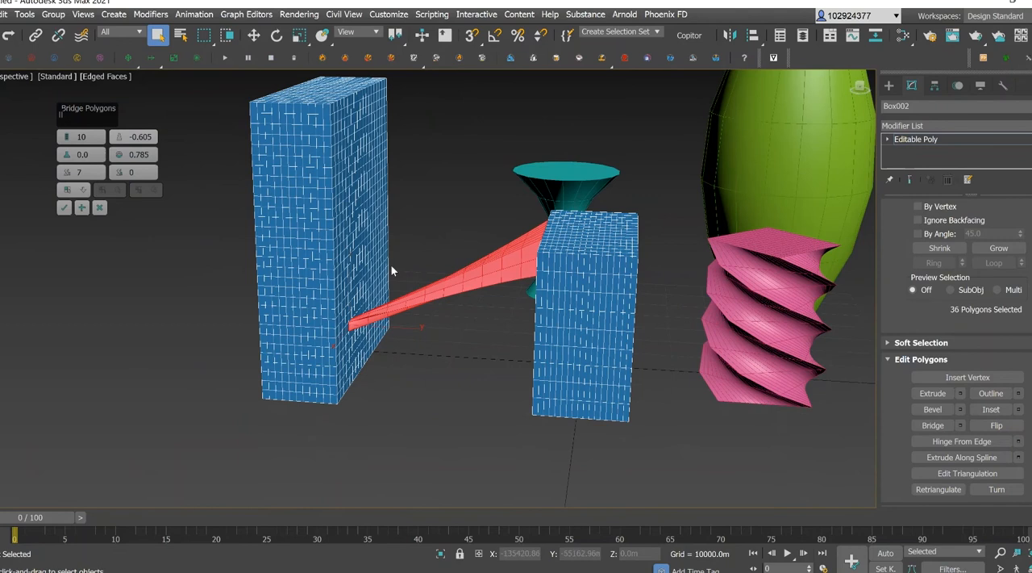
pyautogui.scroll(7, 392, 270)
pyautogui.keyDown('ctrl'); pyautogui.click(305, 191); pyautogui.keyUp('ctrl')
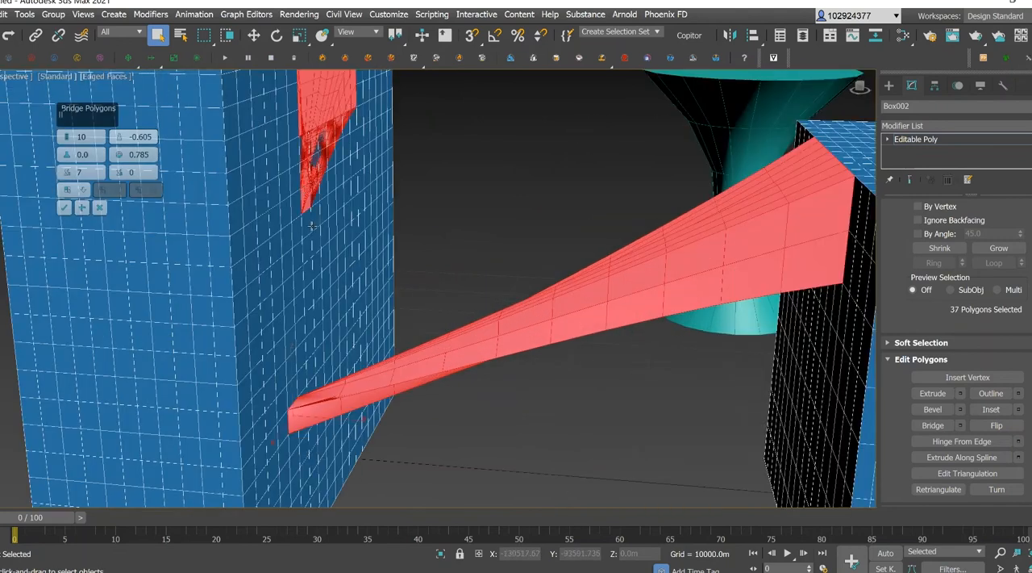
pyautogui.keyDown('ctrl'); pyautogui.click(823, 338); pyautogui.keyUp('ctrl')
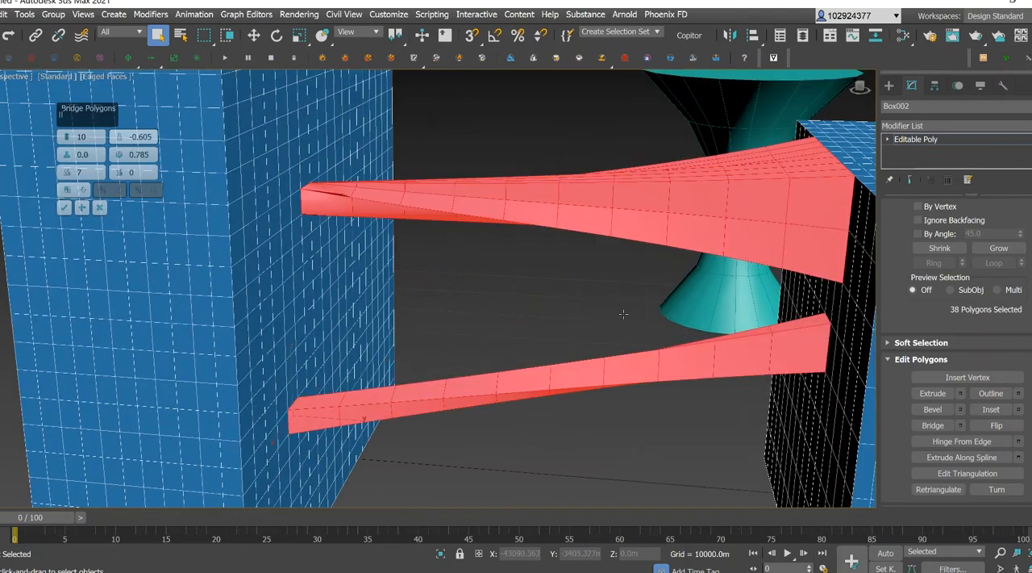
# Add one more polygon higher on the tall box's inner face to the selection and accept the bridge settings.
pyautogui.scroll(-5, 623, 313)
pyautogui.moveTo(603, 312); pyautogui.dragTo(510, 303, button='middle')
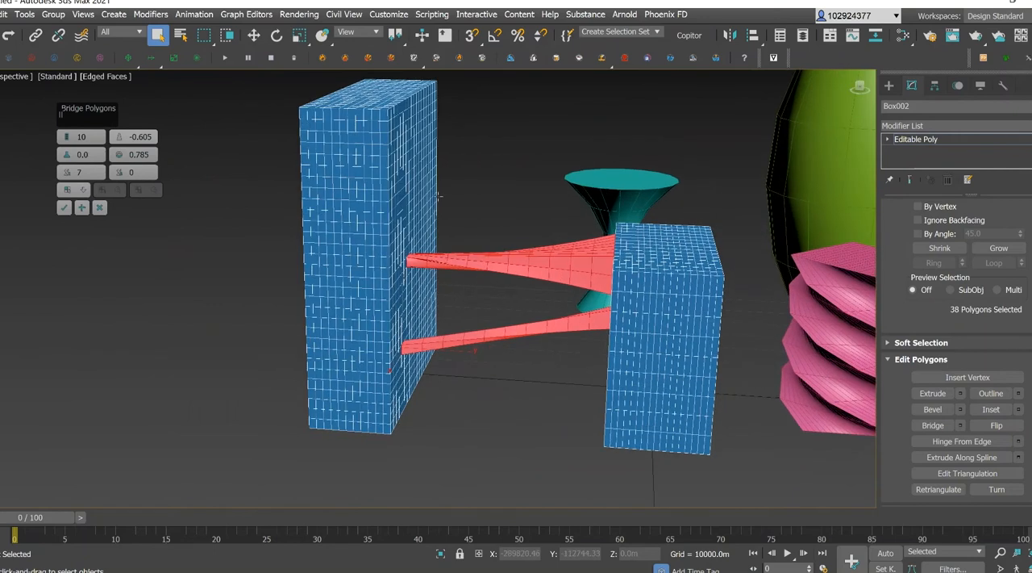
pyautogui.scroll(6, 439, 195)
pyautogui.keyDown('ctrl'); pyautogui.click(352, 179); pyautogui.keyUp('ctrl')
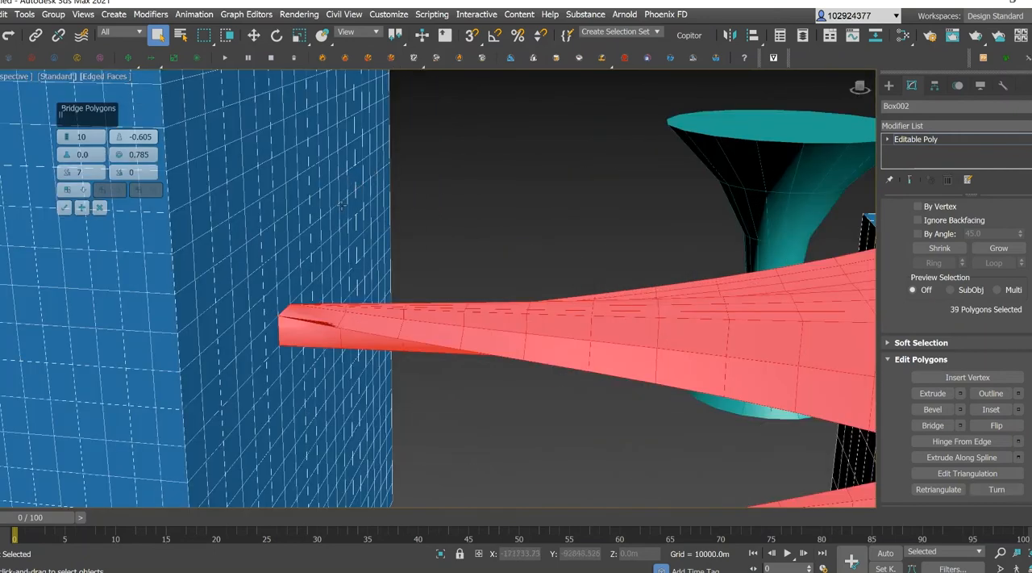
pyautogui.scroll(-5, 445, 250)
pyautogui.keyDown('alt'); pyautogui.moveTo(445, 250); pyautogui.dragTo(694, 196, button='middle'); pyautogui.keyUp('alt')
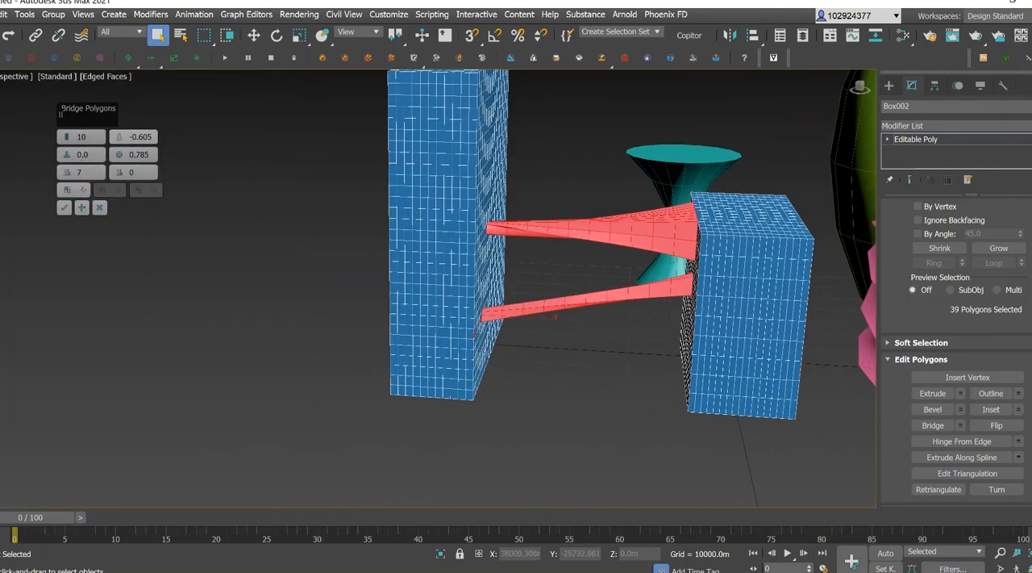
pyautogui.moveTo(865, 87); pyautogui.dragTo(776, 102)
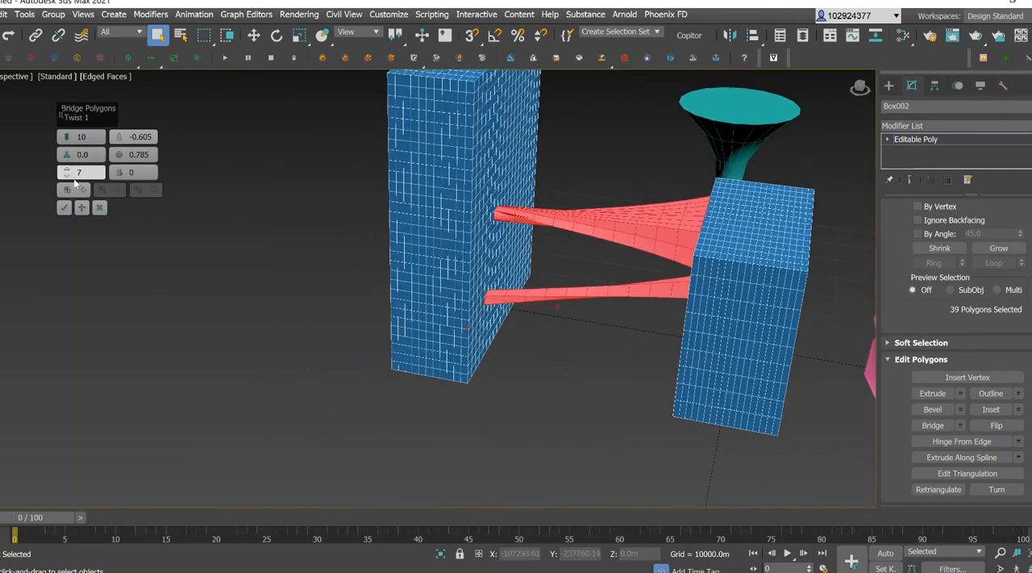
pyautogui.click(64, 208)
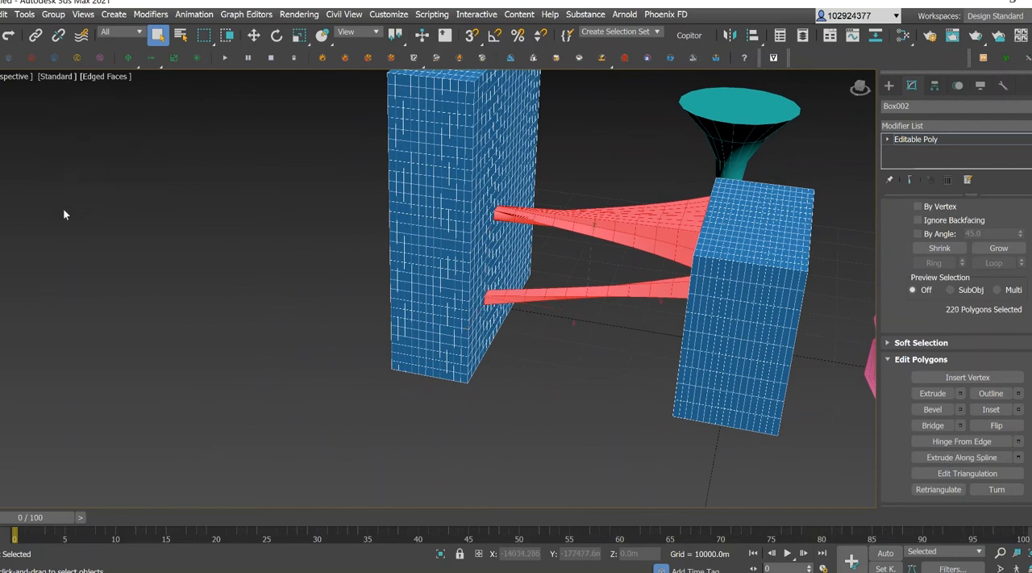
# Deselect the bridge polygons and inspect the two bridges between the boxes.
pyautogui.moveTo(860, 87); pyautogui.dragTo(633, 171)
pyautogui.click(550, 171)
pyautogui.keyDown('alt'); pyautogui.moveTo(594, 221); pyautogui.dragTo(282, 191, button='middle'); pyautogui.keyUp('alt')
pyautogui.scroll(1, 481, 256)
pyautogui.scroll(-1, 482, 255)
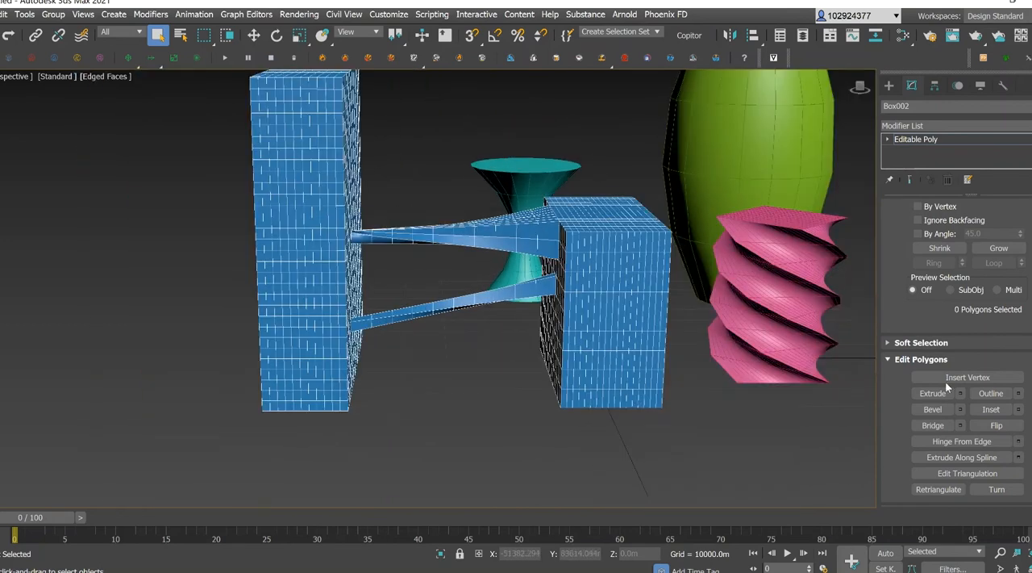
# Open the Extrude settings with a 10000 m height and pick six adjacent polygons in a row on the shorter box's inner face.
pyautogui.click(929, 394)
pyautogui.click(961, 393)
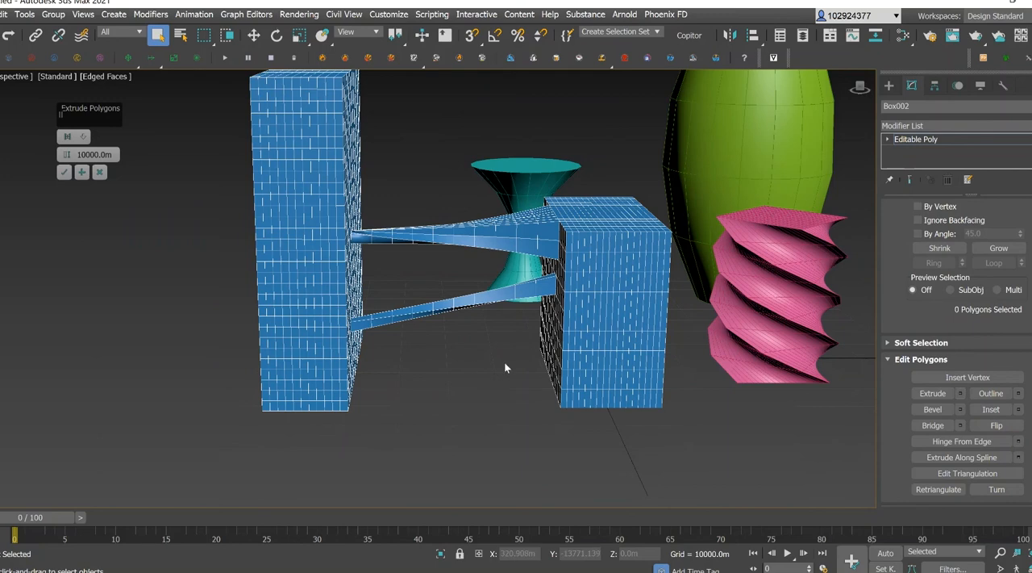
pyautogui.scroll(3, 505, 368)
pyautogui.moveTo(860, 87); pyautogui.dragTo(888, 80)
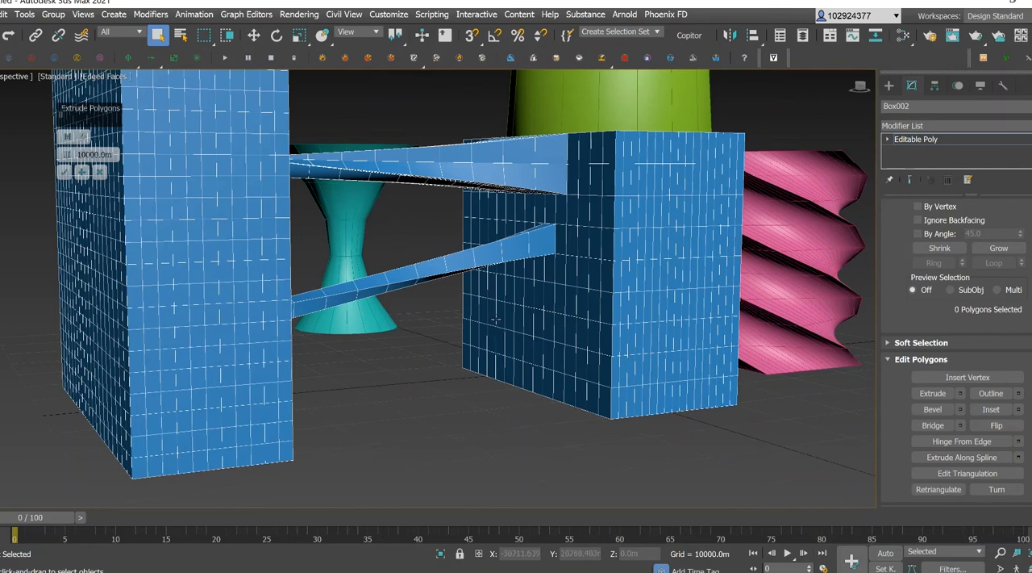
pyautogui.click(498, 317)
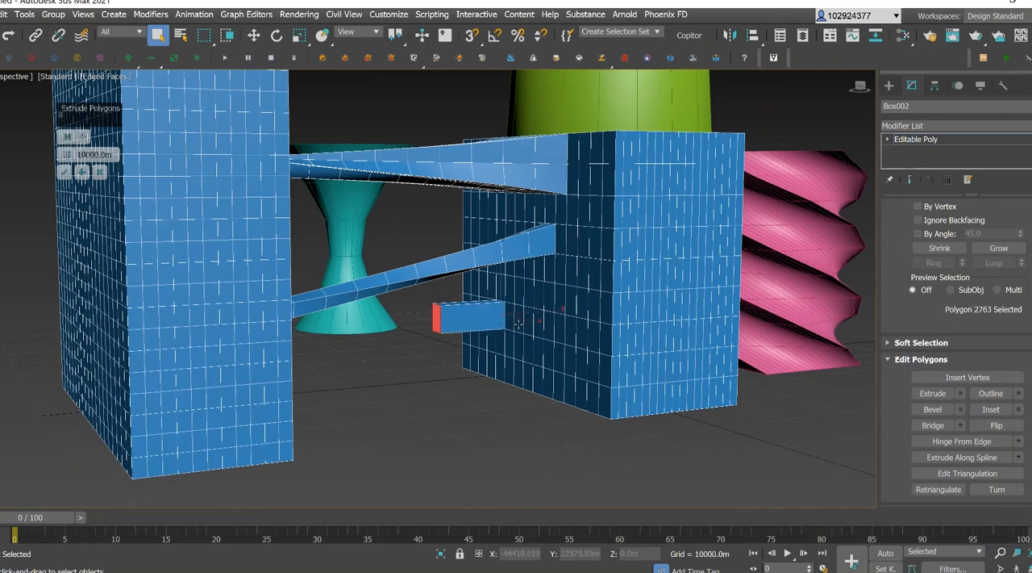
pyautogui.keyDown('ctrl'); pyautogui.click(535, 321); pyautogui.keyUp('ctrl')
pyautogui.keyDown('ctrl'); pyautogui.click(540, 324); pyautogui.keyUp('ctrl')
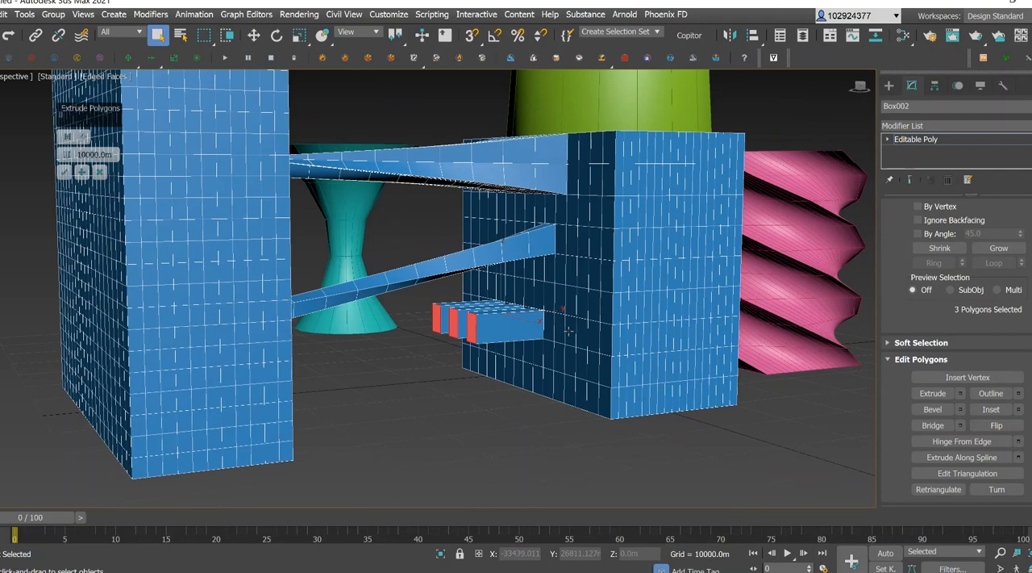
pyautogui.keyDown('ctrl'); pyautogui.click(559, 332); pyautogui.keyUp('ctrl')
pyautogui.keyDown('ctrl'); pyautogui.click(597, 337); pyautogui.keyUp('ctrl')
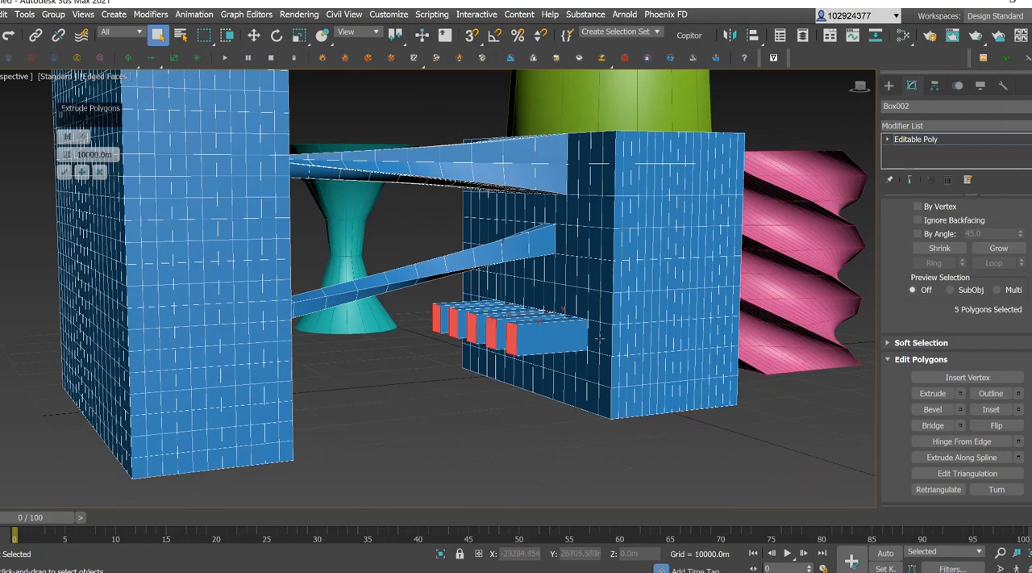
pyautogui.keyDown('ctrl'); pyautogui.click(607, 341); pyautogui.keyUp('ctrl')
# Try an Extrude height of -11994.102 m to push the six polygons into the shorter box.
pyautogui.moveTo(861, 88); pyautogui.dragTo(784, 88)
pyautogui.keyDown('alt'); pyautogui.moveTo(362, 113); pyautogui.dragTo(533, 129, button='middle'); pyautogui.keyUp('alt')
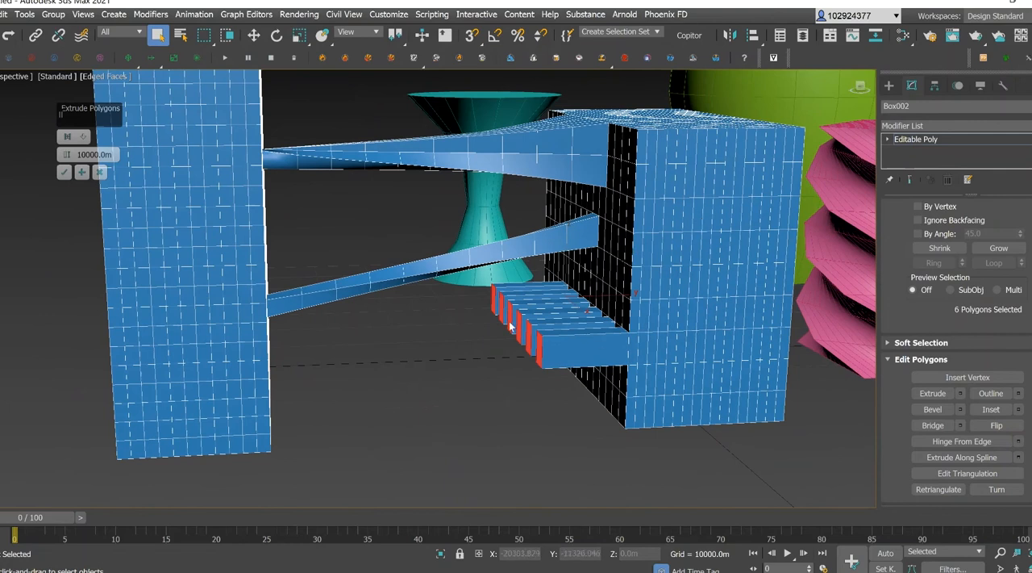
pyautogui.moveTo(109, 115); pyautogui.dragTo(74, 115)
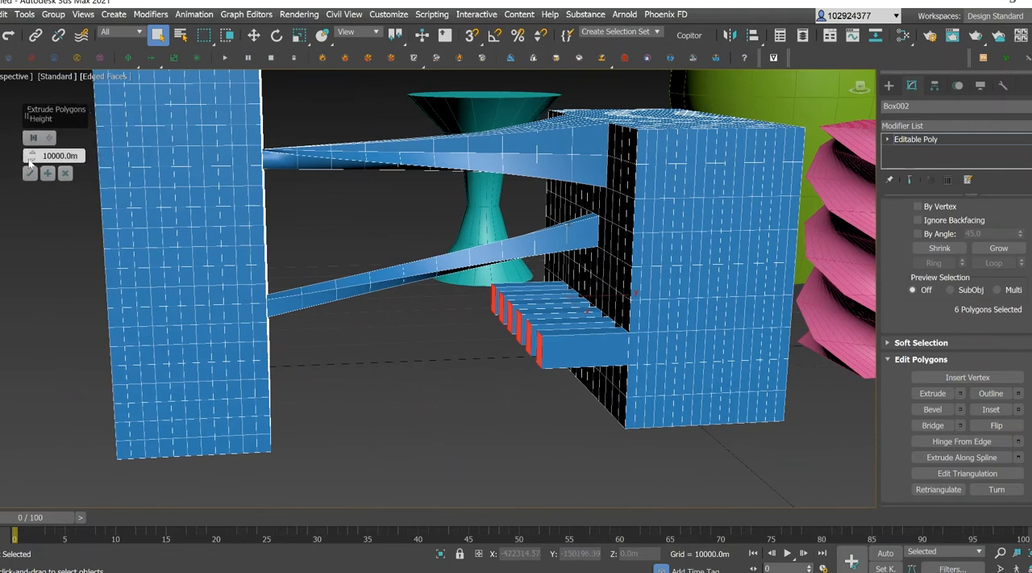
pyautogui.moveTo(32, 160); pyautogui.dragTo(43, 279)
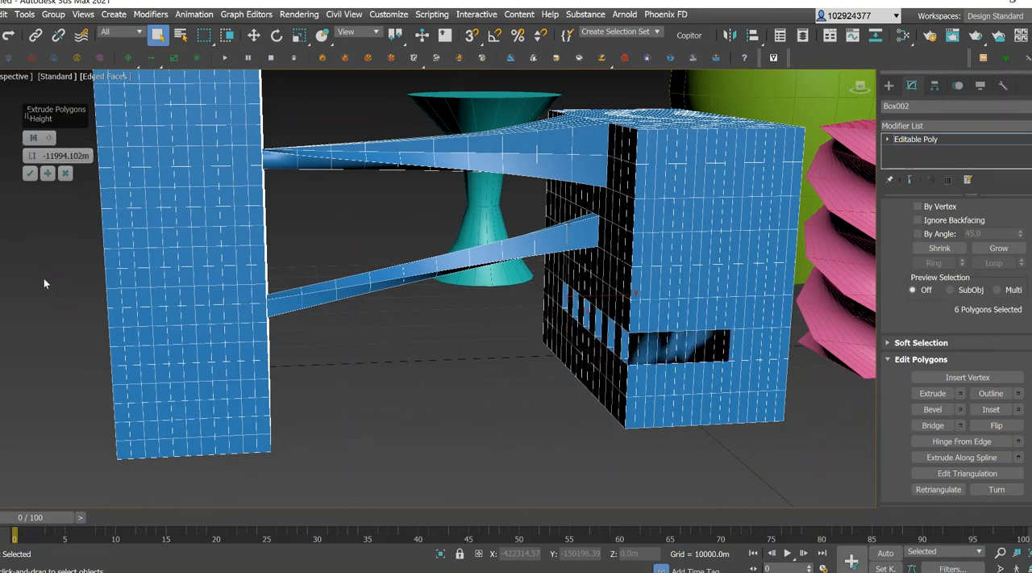
pyautogui.moveTo(859, 87); pyautogui.dragTo(875, 83)
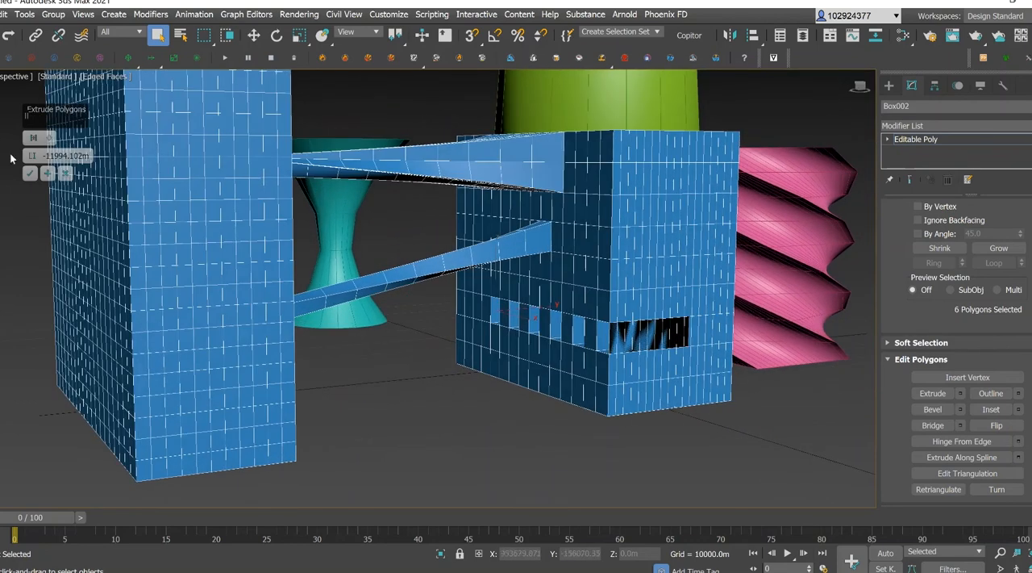
pyautogui.moveTo(865, 87); pyautogui.dragTo(845, 92)
# Try an Extrude height of 70405.602 m toward the tall box, reduce it to 56020.832 m and accept the extrusion.
pyautogui.moveTo(32, 155); pyautogui.dragTo(66, 442)
pyautogui.scroll(-3, 371, 396)
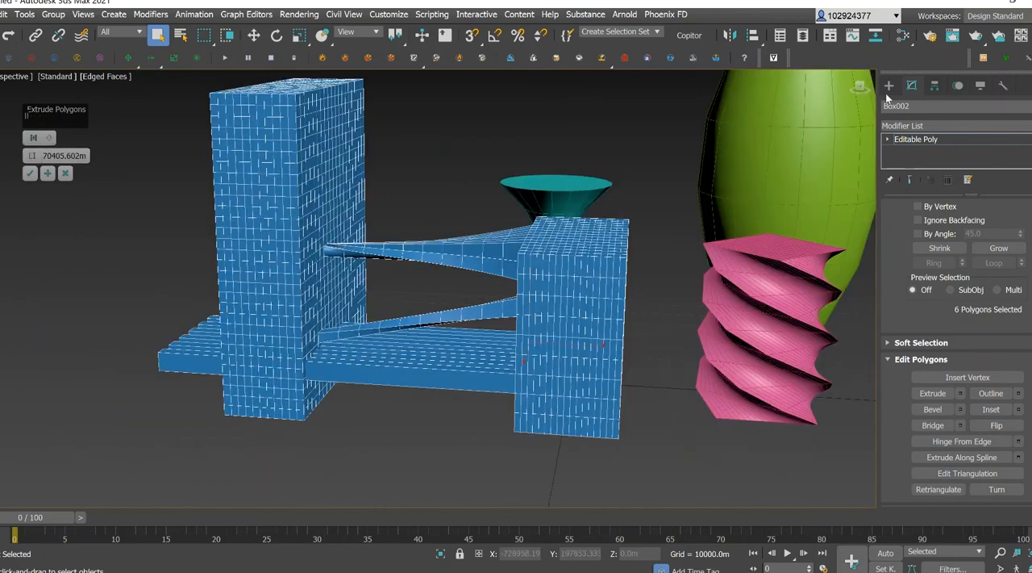
pyautogui.moveTo(855, 83); pyautogui.dragTo(897, 74)
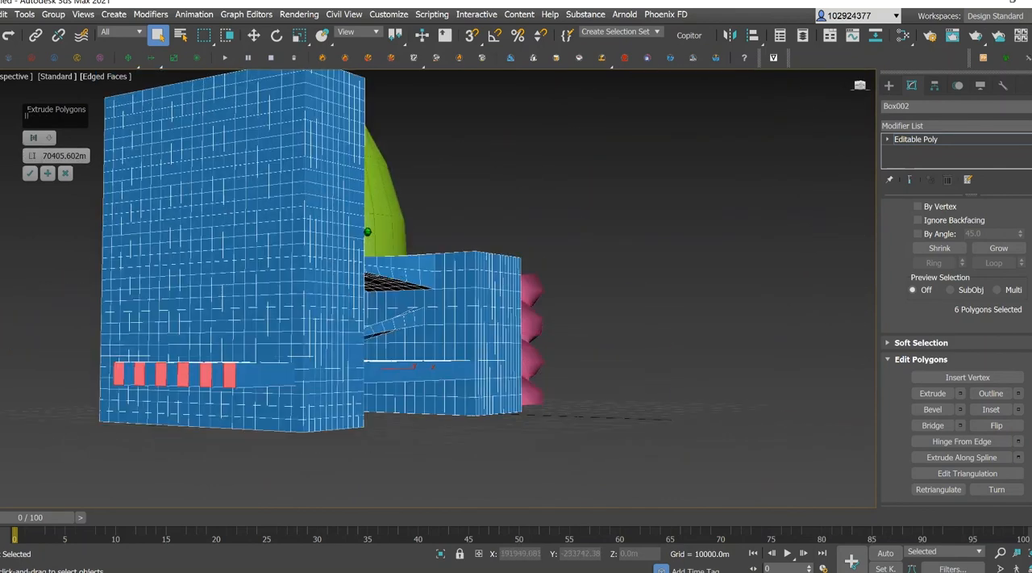
pyautogui.moveTo(33, 154); pyautogui.dragTo(54, 229)
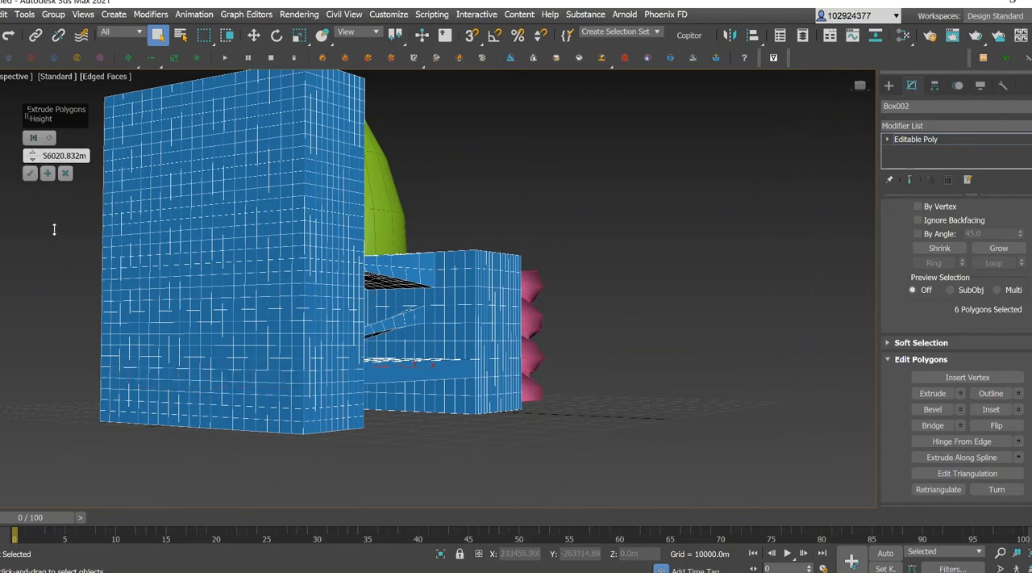
pyautogui.moveTo(862, 86); pyautogui.dragTo(798, 115)
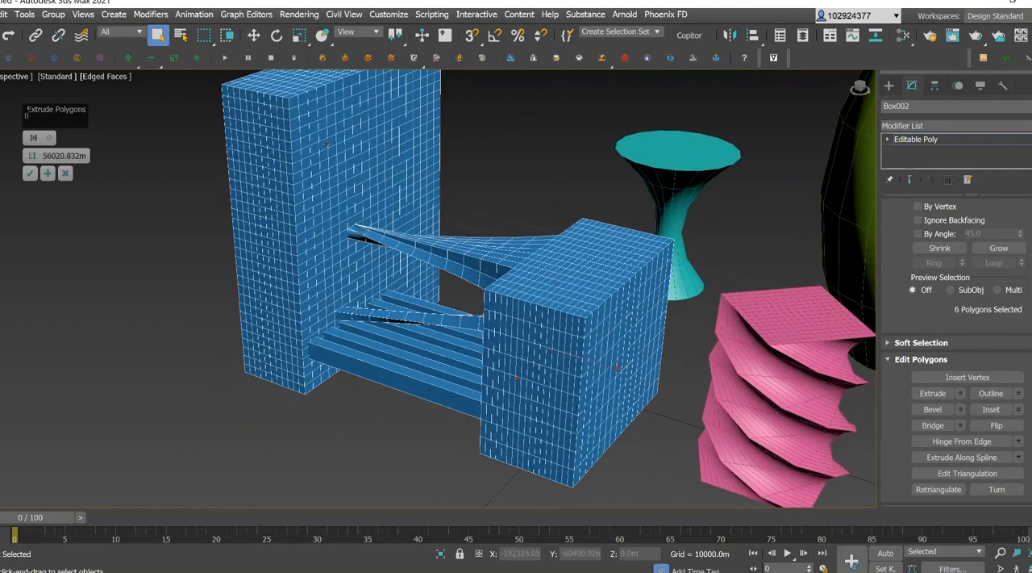
pyautogui.click(26, 174)
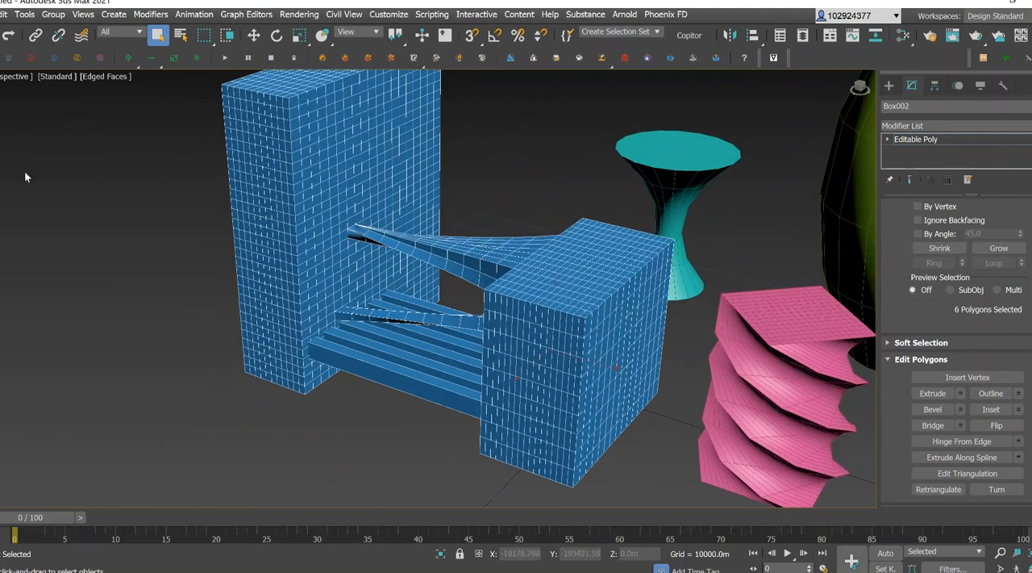
# Select an extruded beam's side polygon, clear the selection, and view the connected boxes together with the deformed primitives.
pyautogui.click(388, 363)
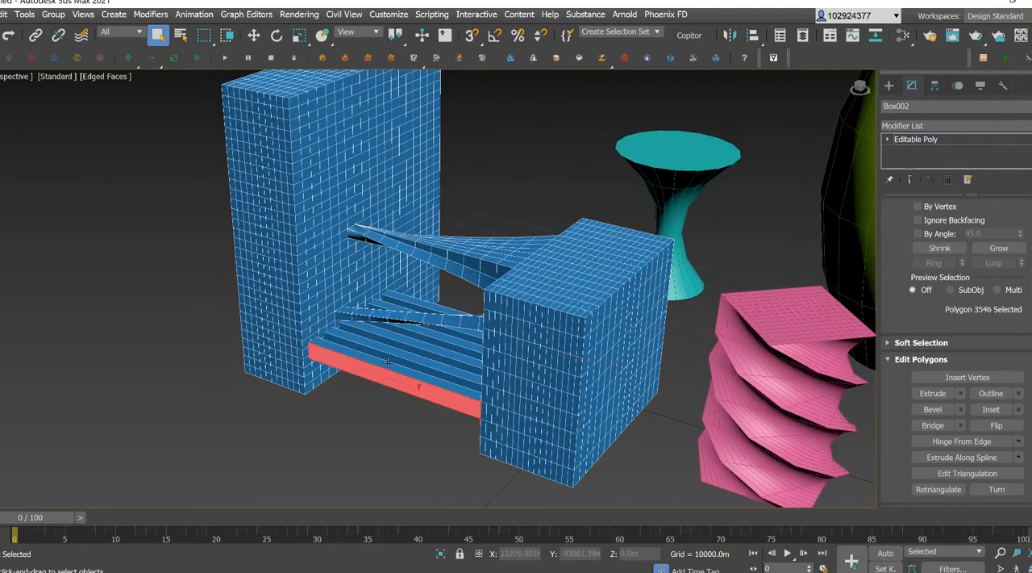
pyautogui.click(508, 209)
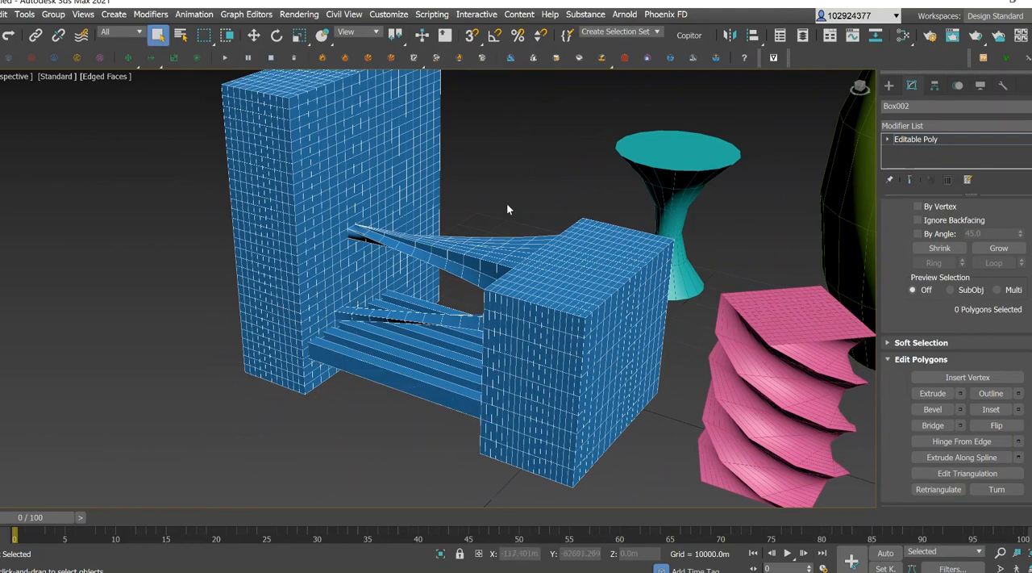
pyautogui.moveTo(861, 87)
pyautogui.mouseDown()
pyautogui.moveTo(844, 71)
pyautogui.moveTo(871, 73)
pyautogui.mouseUp()
pyautogui.scroll(-5, 604, 180)
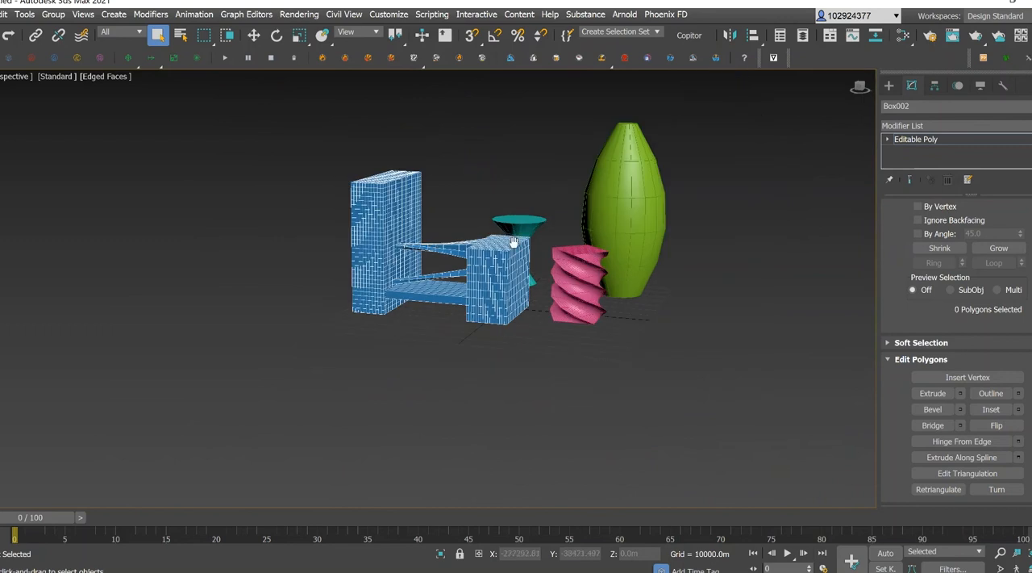
pyautogui.moveTo(514, 242); pyautogui.dragTo(451, 274, button='middle')
pyautogui.scroll(3, 555, 257)
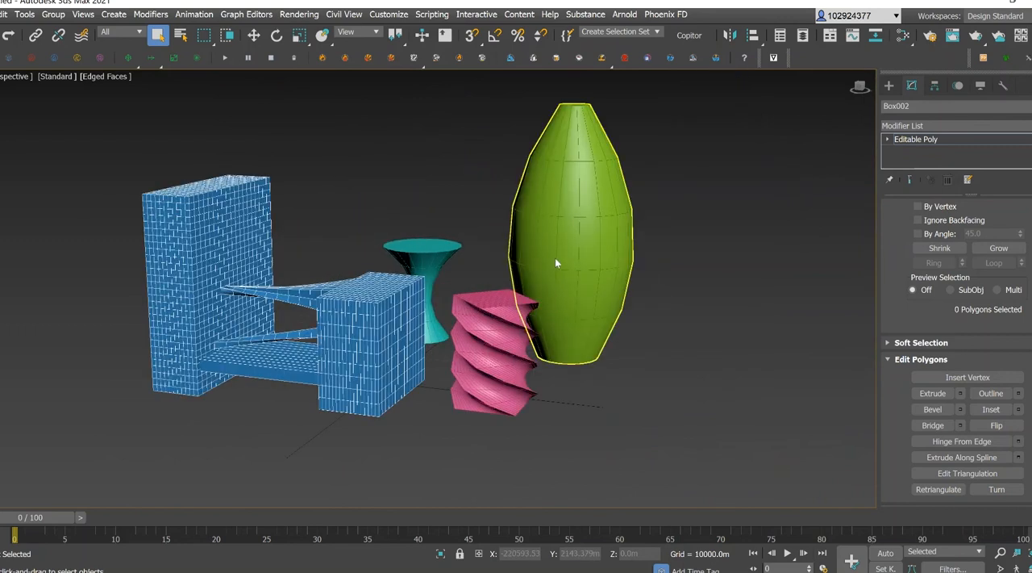